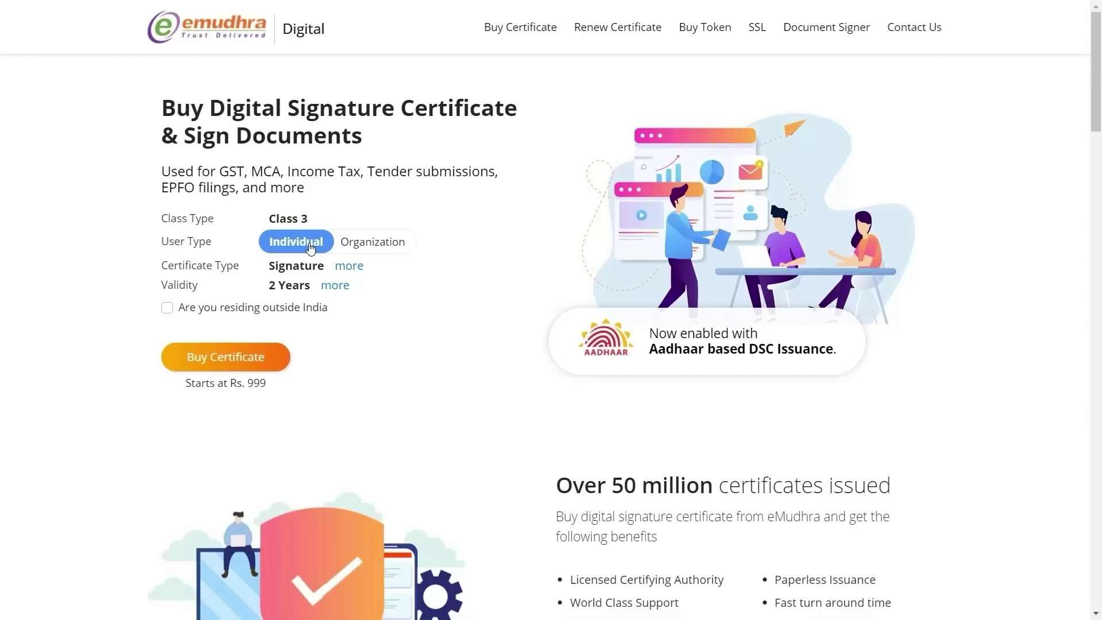
Step: Keep the Signature certificate type with 2 Years validity and start buying the certificate
click(350, 267)
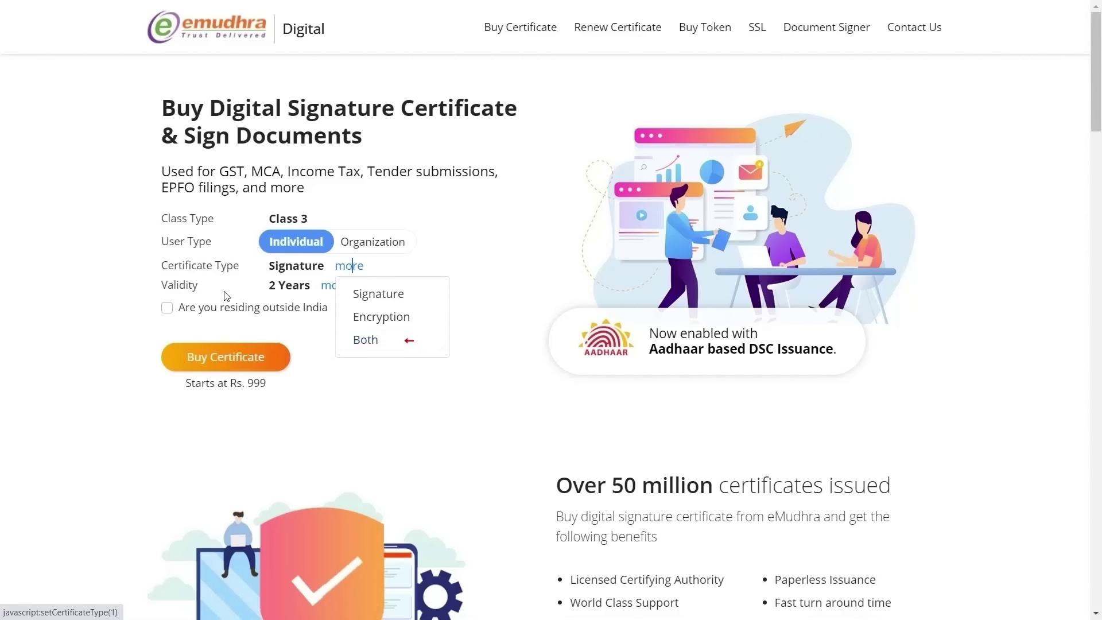
click(189, 291)
click(337, 289)
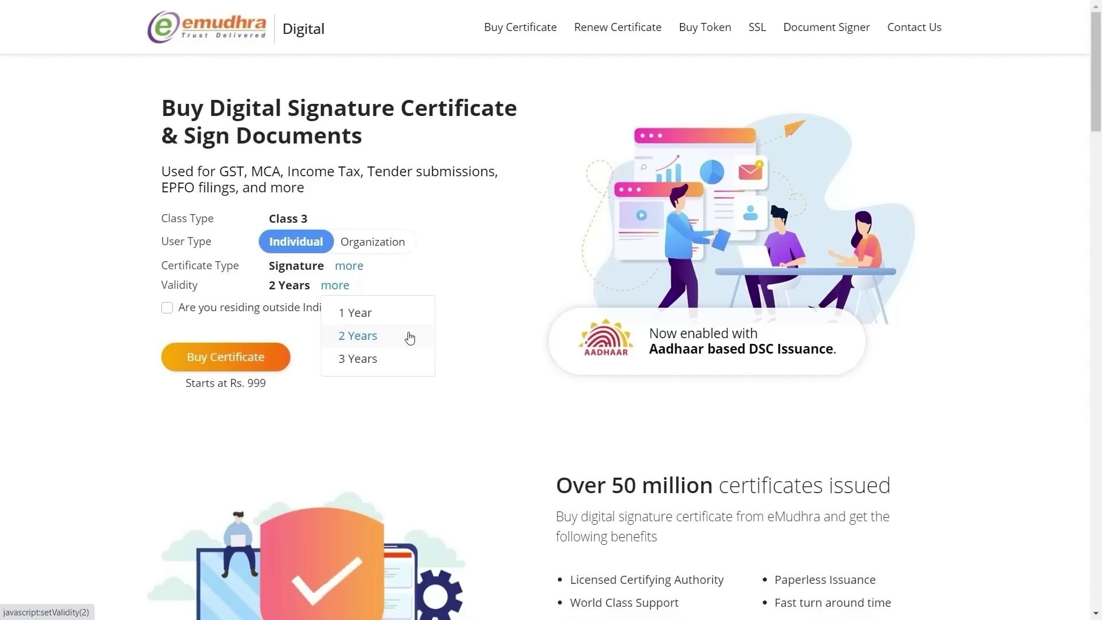
click(373, 343)
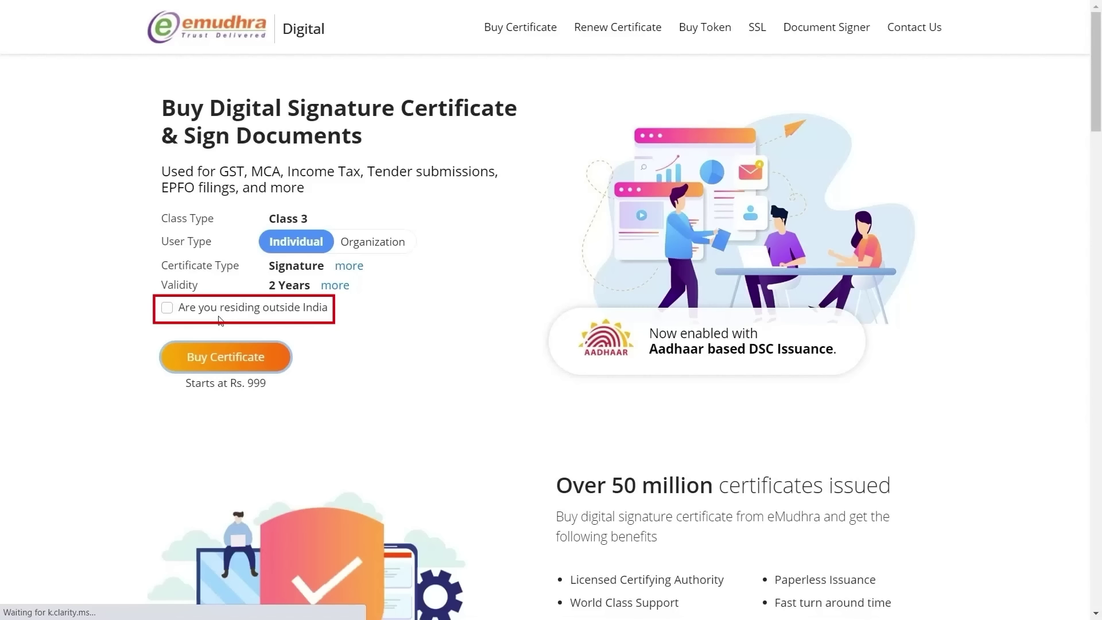
click(259, 366)
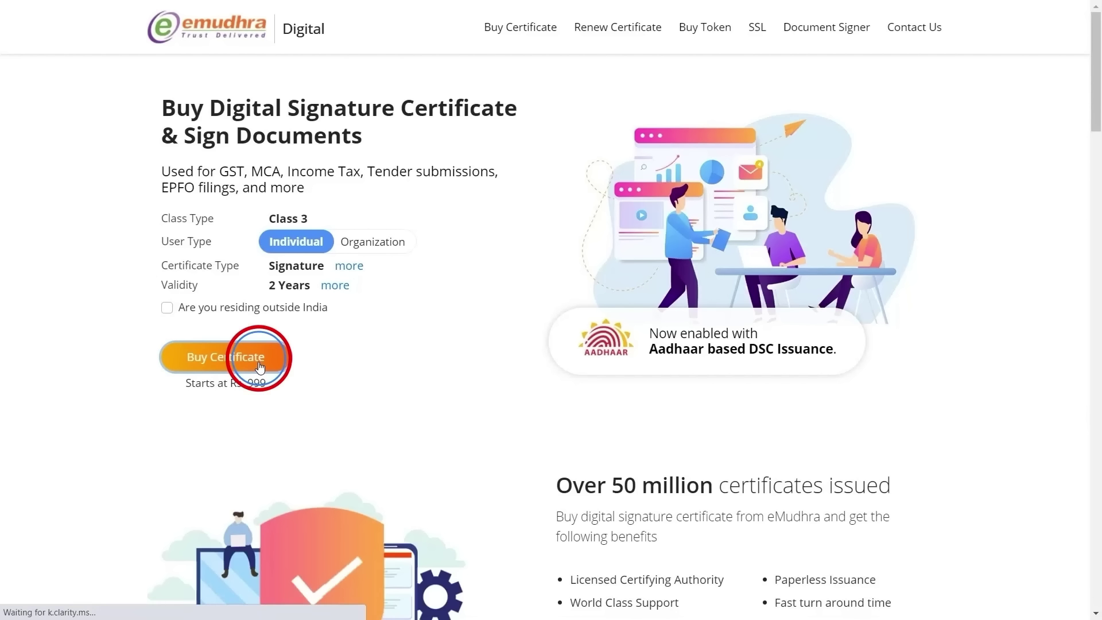
Step: Submit the applicant's full name and mobile number, then enter and verify the mobile OTP
click(427, 237)
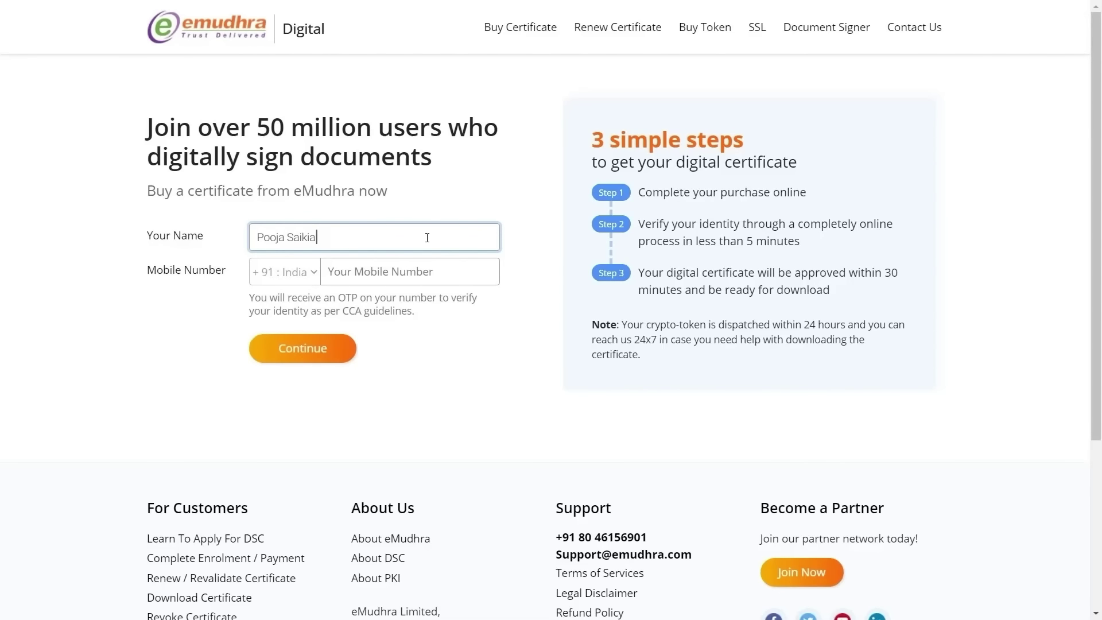
key(Tab)
text(9999999999)
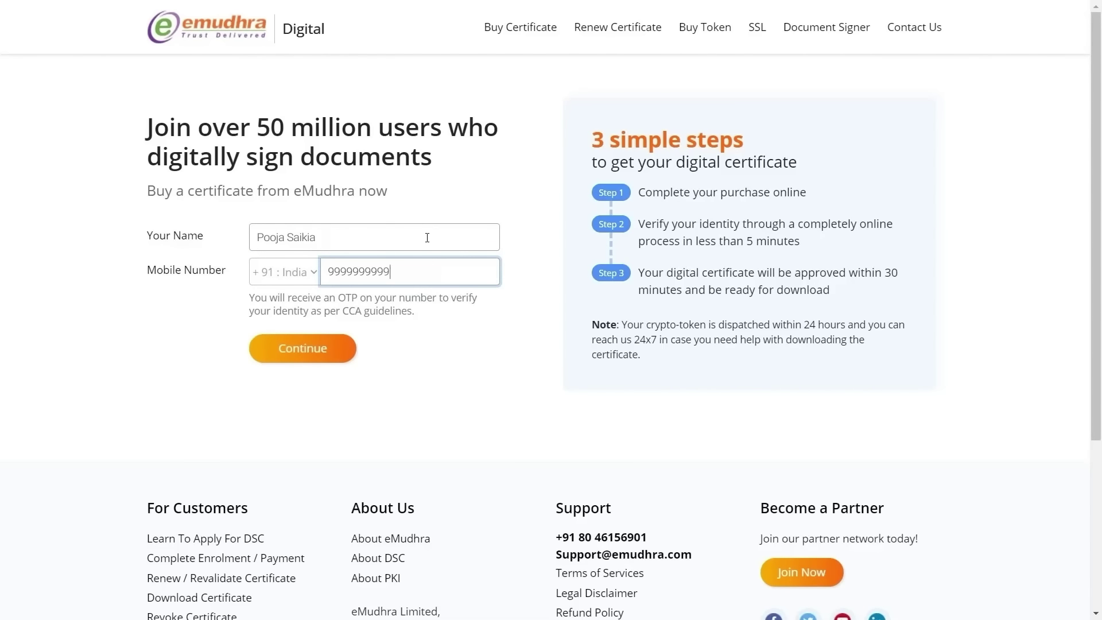
click(337, 343)
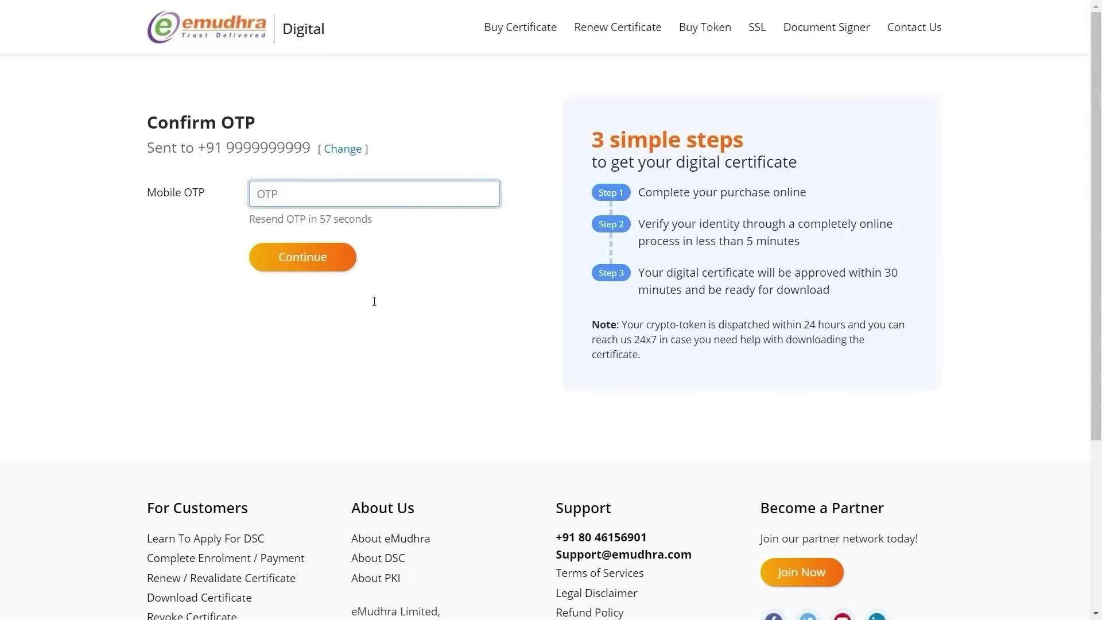
text(•)
text(•••••)
click(291, 258)
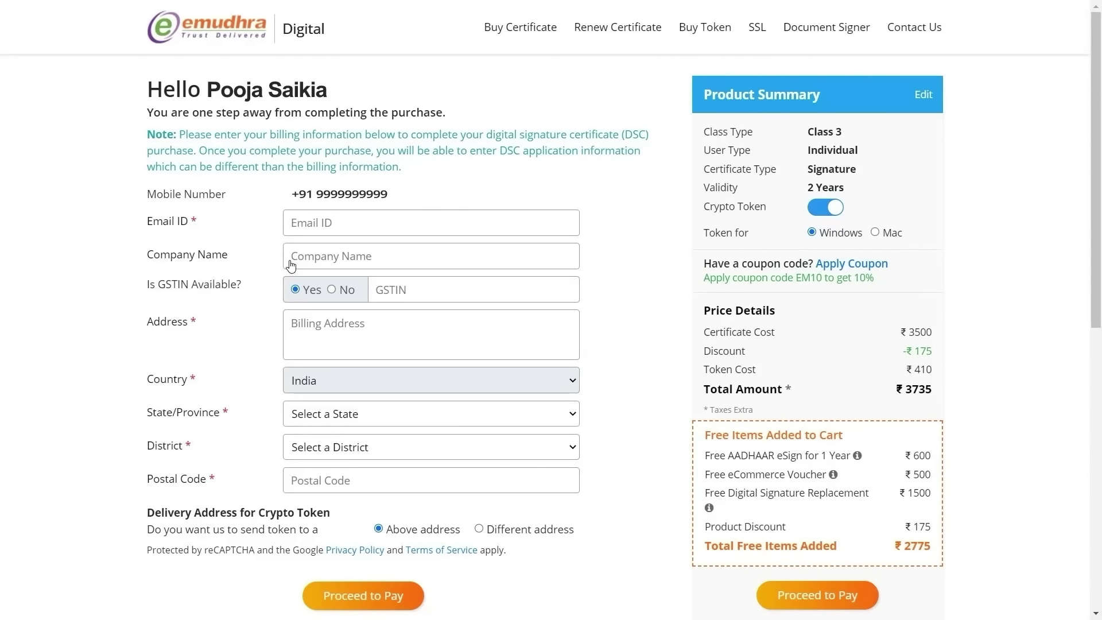
Step: Fill in the billing e-mail address, choose No for GSTIN, and enter the billing address
click(404, 216)
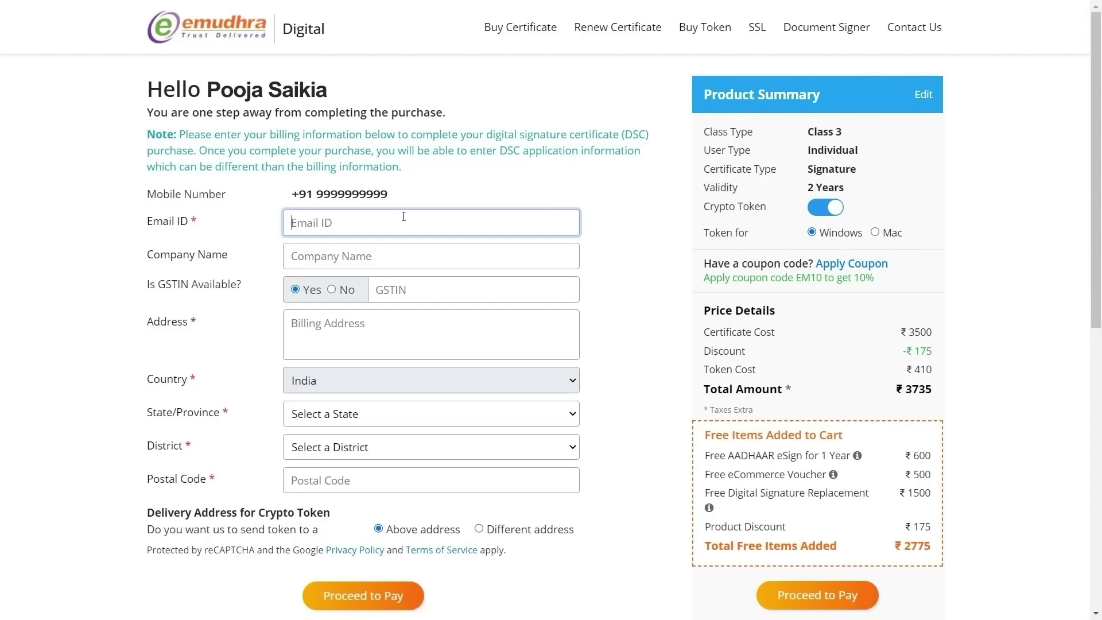
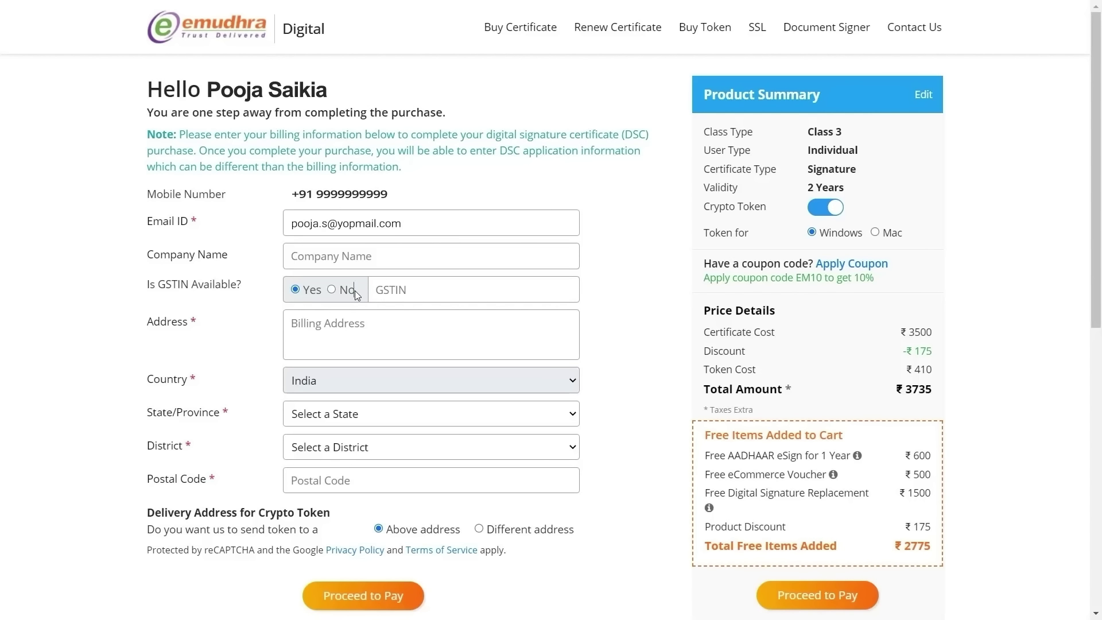
click(355, 291)
click(406, 321)
text(Bangalore)
Step: Select Karnataka as the state, enter the postal code, and set company name to 'eMudhra Limited'
click(324, 412)
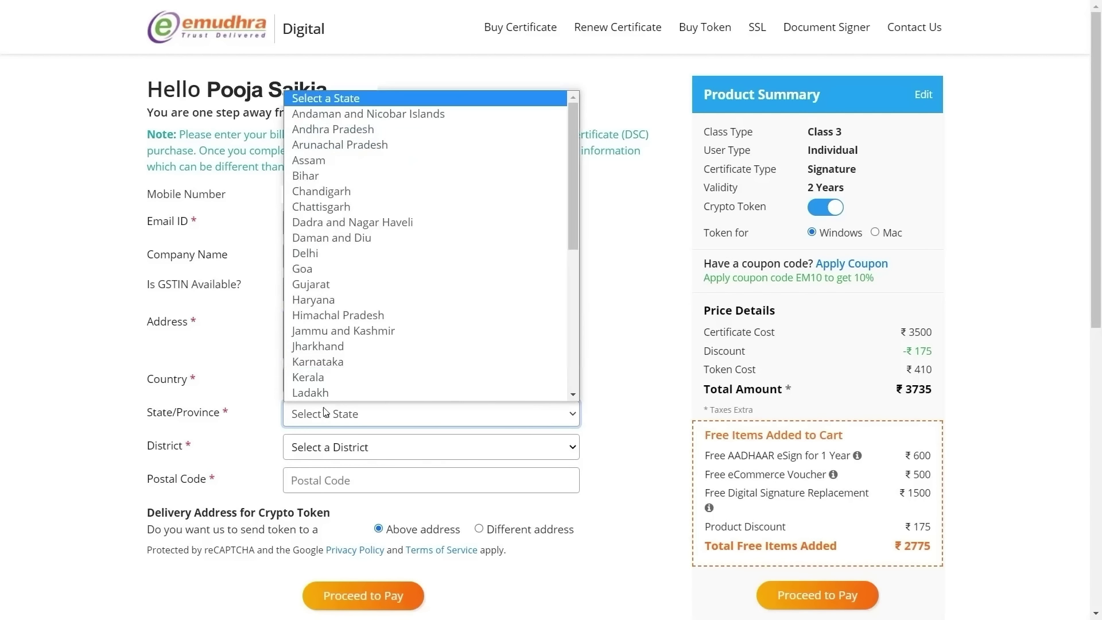
click(349, 365)
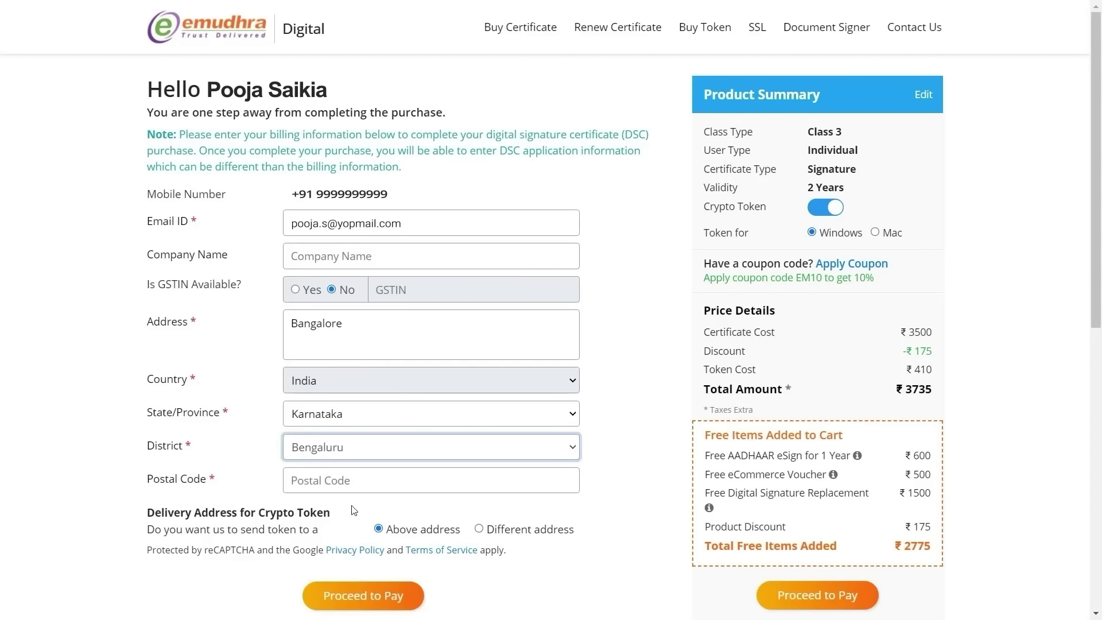
click(367, 480)
text(5601)
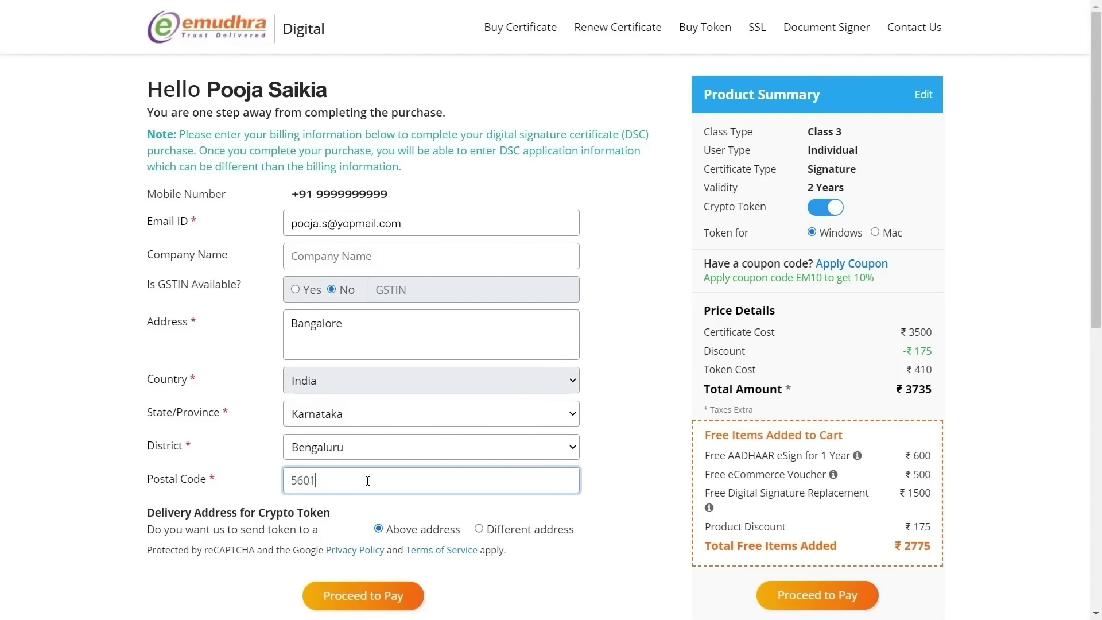
text(02)
click(396, 251)
text(eMud)
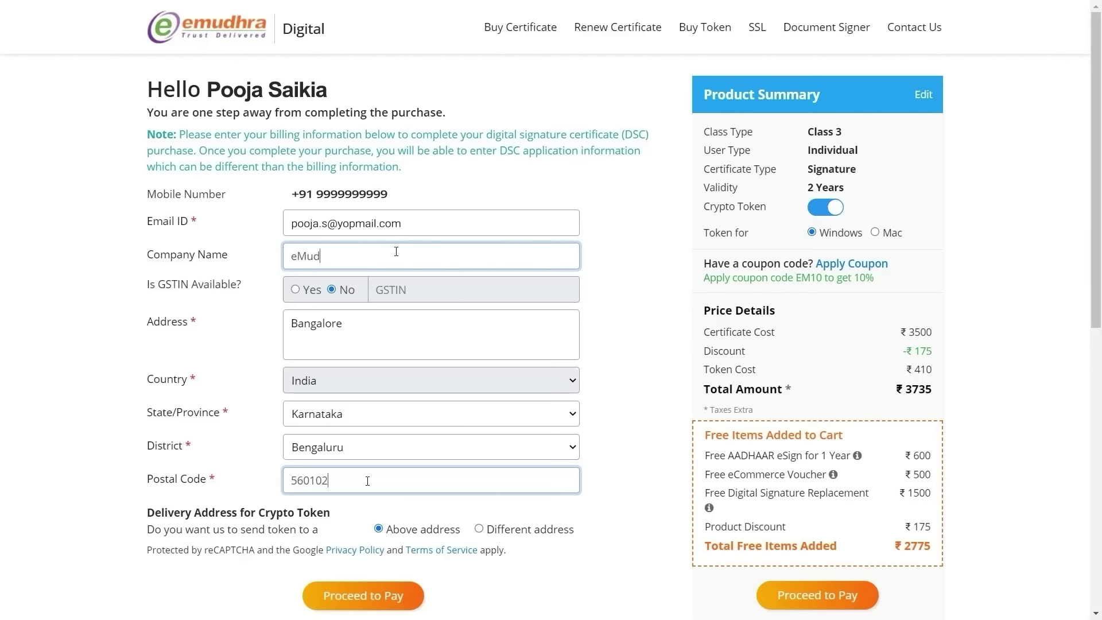
text(hra Limited)
scroll(396, 251, down, 1)
drag(146, 441, 361, 450)
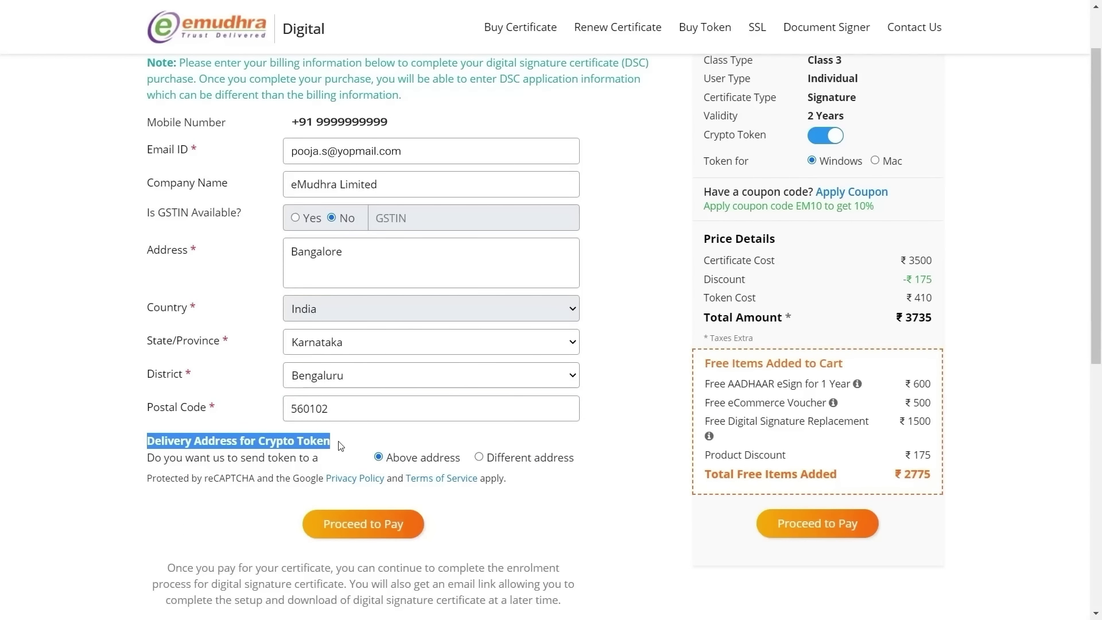
Step: Try token delivery to a different address, then revert to delivering to the billing address
click(516, 462)
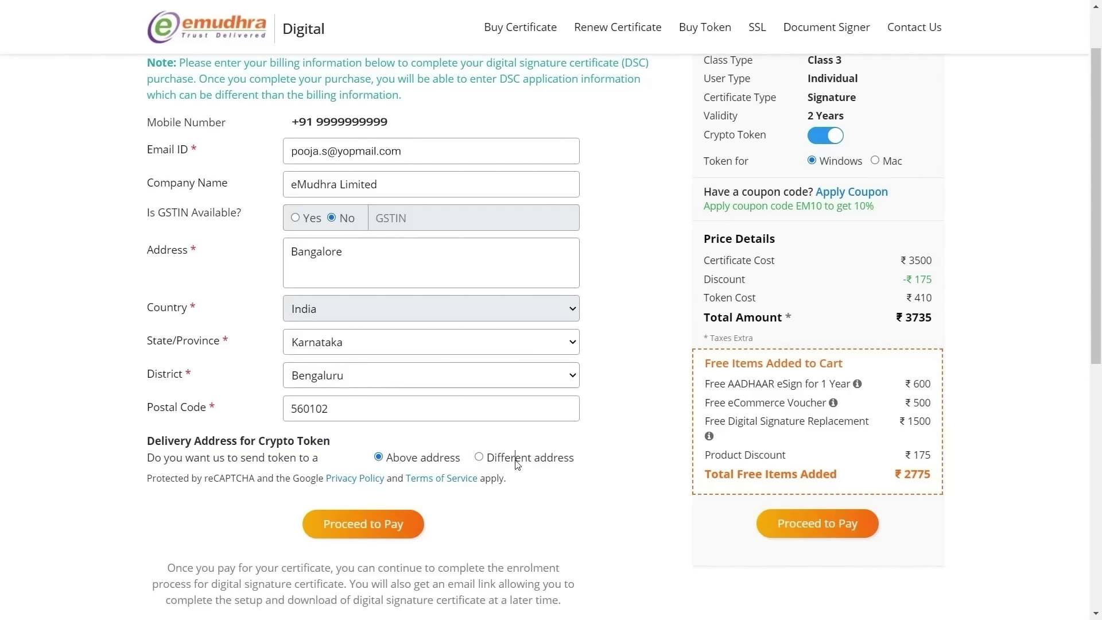
click(479, 457)
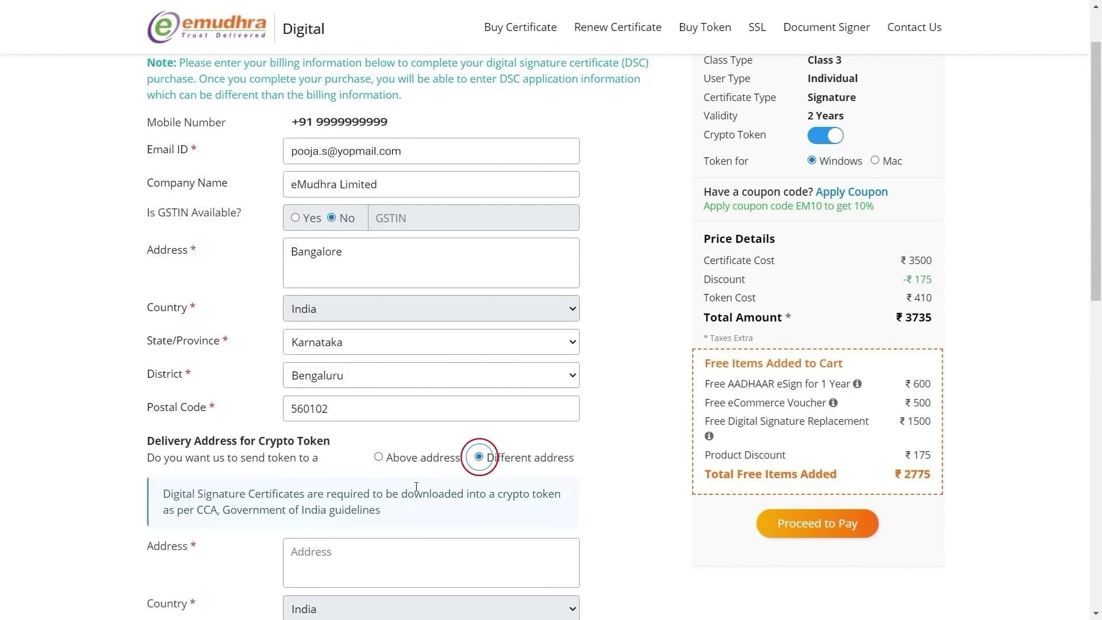
scroll(416, 487, down, 3)
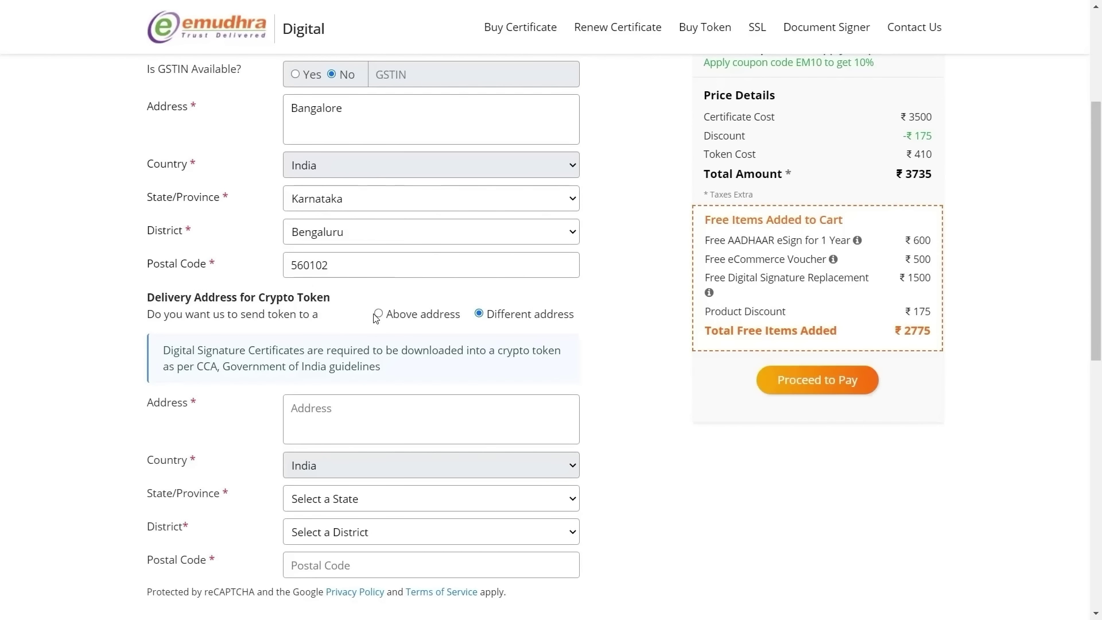
click(376, 315)
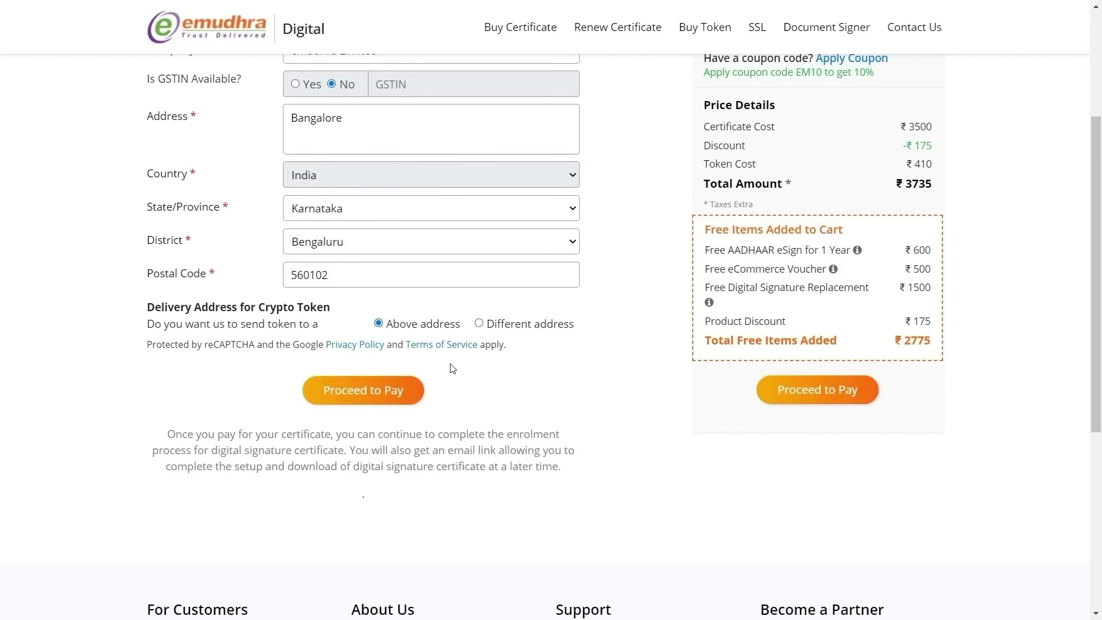
scroll(452, 369, up, 3)
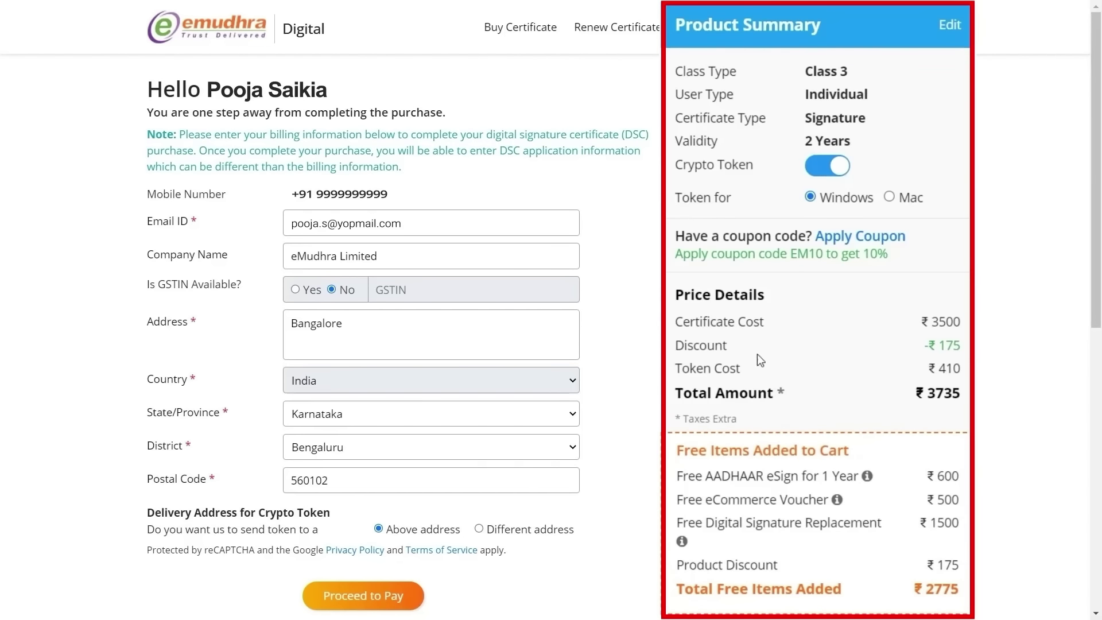
Step: Review the discount and token cost lines in Product Summary, then choose the Mac crypto token
drag(687, 345, 933, 366)
drag(675, 392, 781, 392)
scroll(842, 118, down, 1)
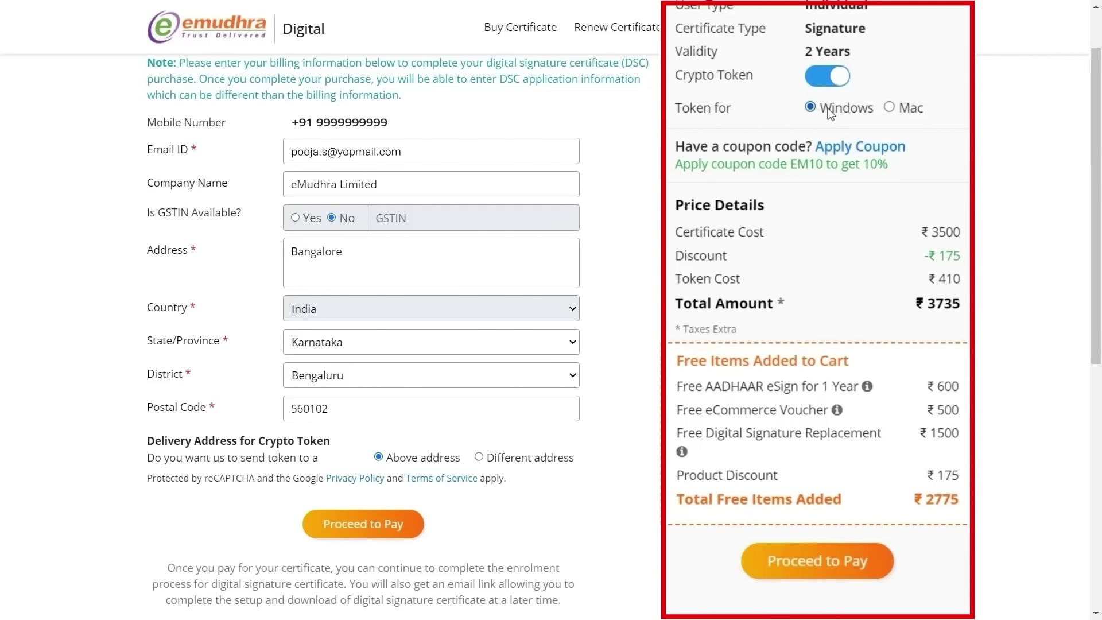
click(906, 113)
Step: Proceed to PayU payment and enter the test card number, cardholder name 'Test' and the CVV
click(796, 566)
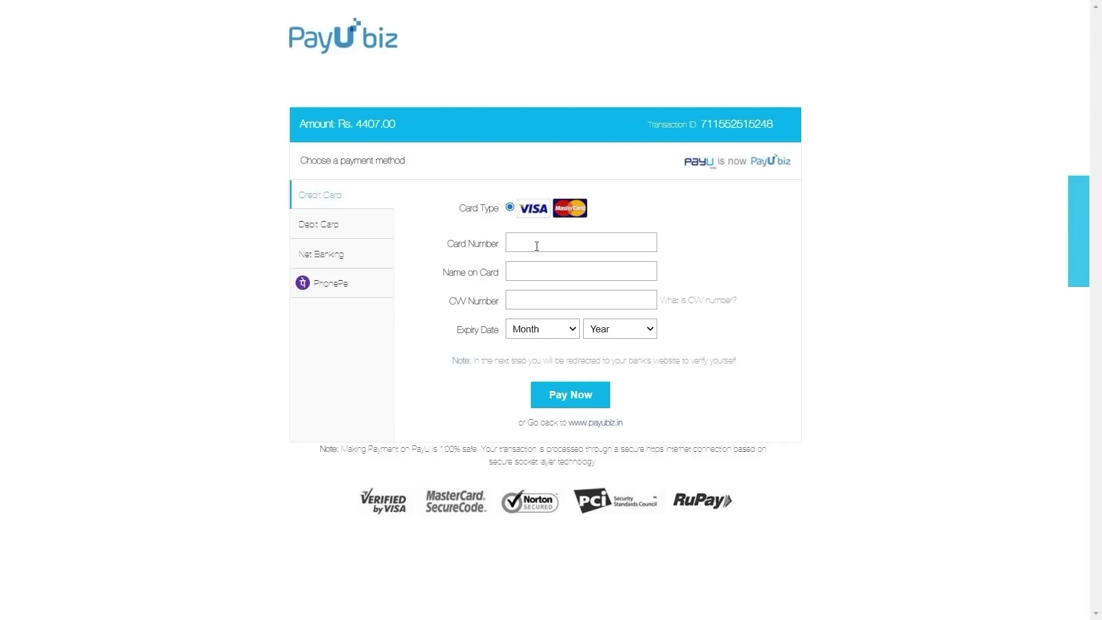
text(1234567891234567)
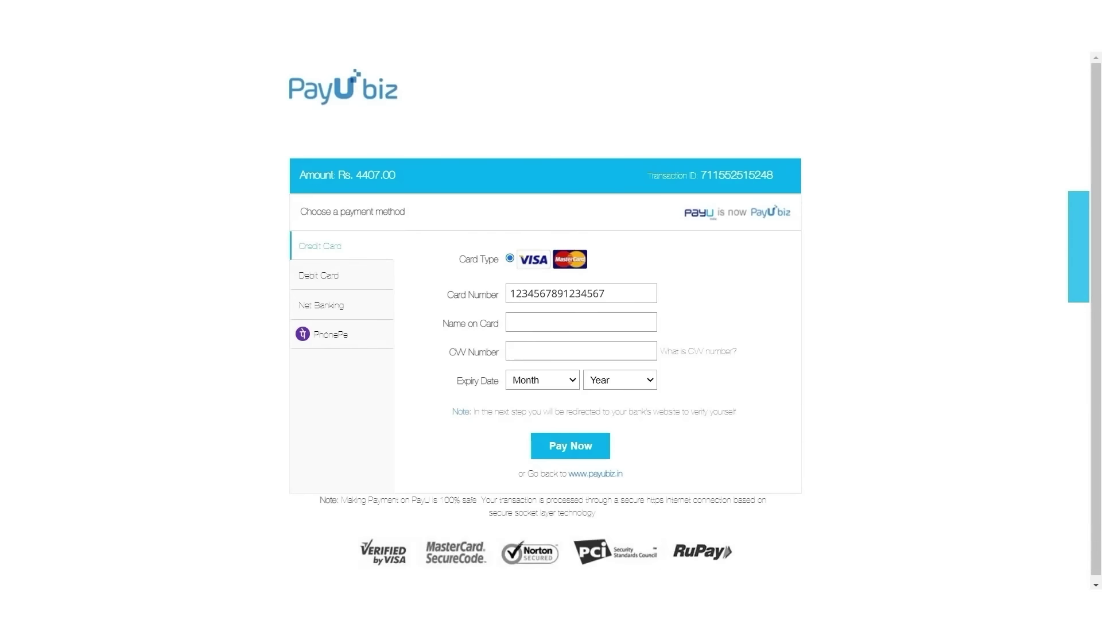
text(Test)
click(531, 352)
text(123)
Step: Set the card expiry to July 2026 and submit the Rs. 4407.00 card payment
click(542, 380)
click(543, 501)
click(620, 397)
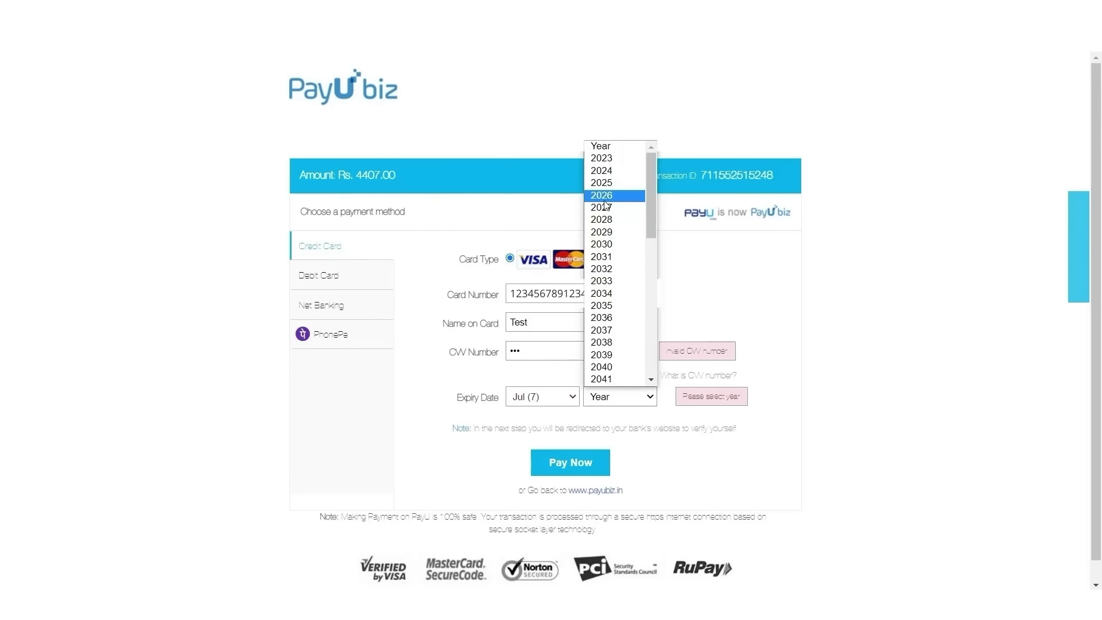
click(610, 201)
click(570, 411)
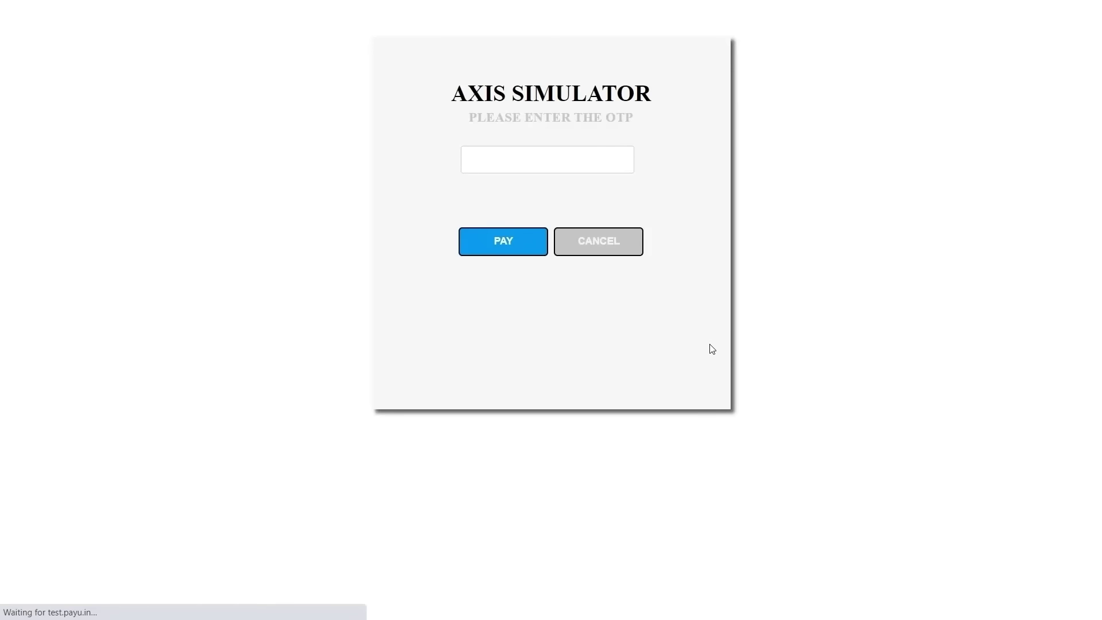
Step: Enter the bank OTP on the Axis Simulator page and authorise the Rs. 4407 payment
click(500, 158)
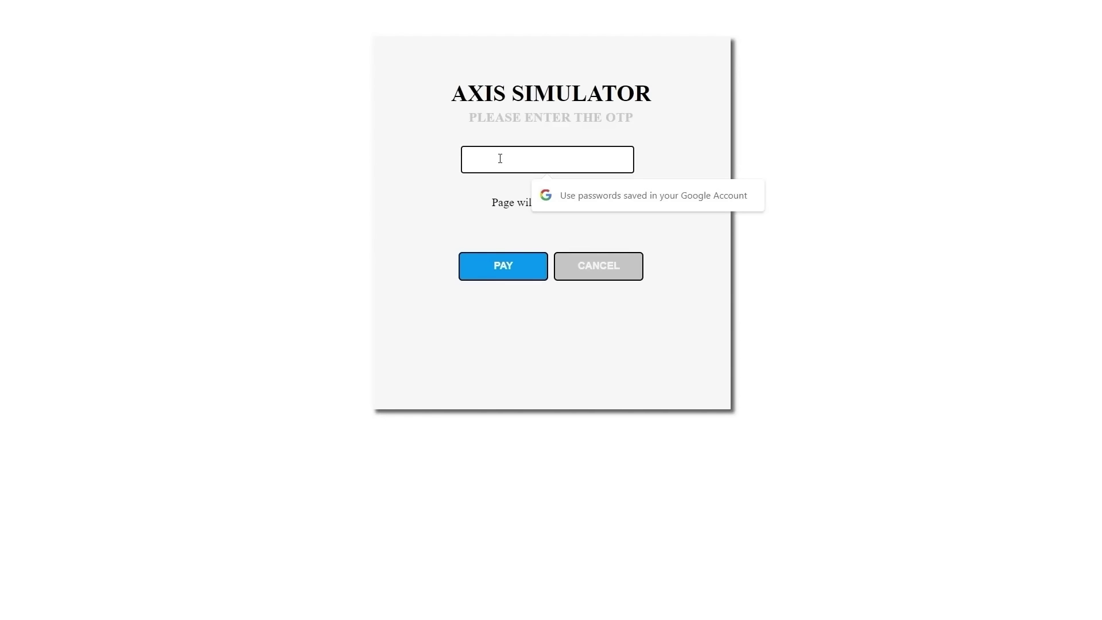
text(123)
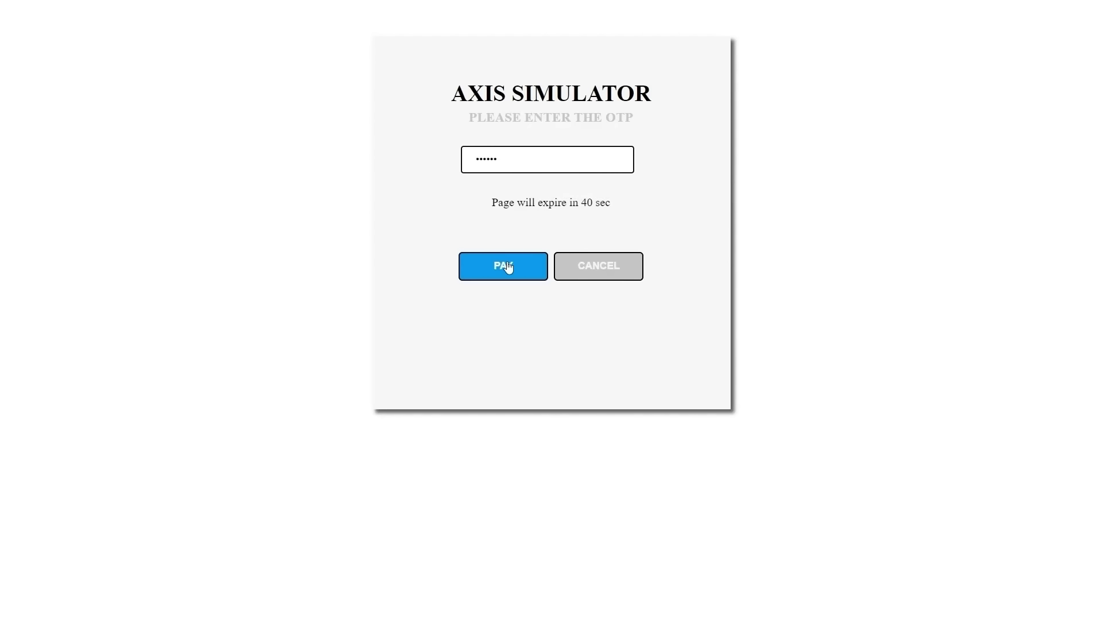
click(503, 265)
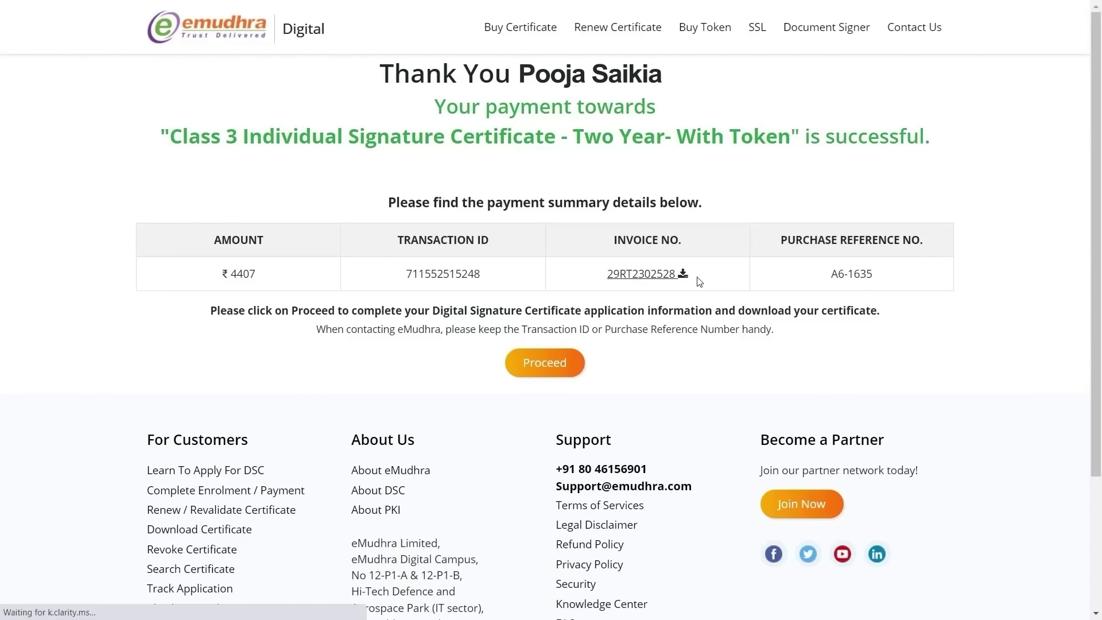
Step: Download the invoice PDF and proceed to the Paperless DSC Issuance page
click(681, 274)
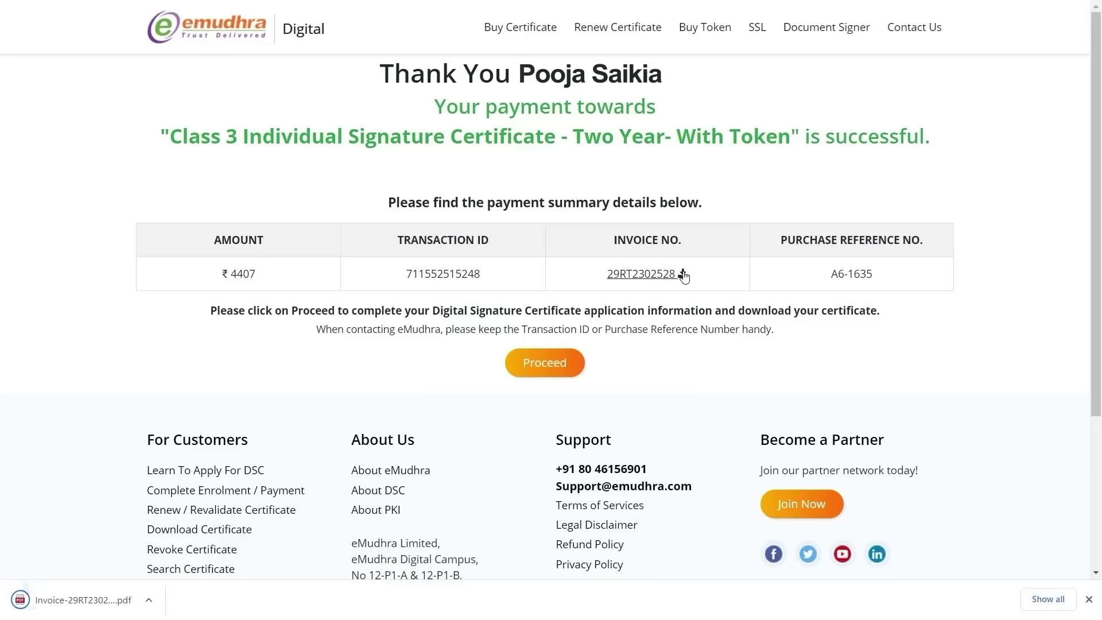
click(557, 370)
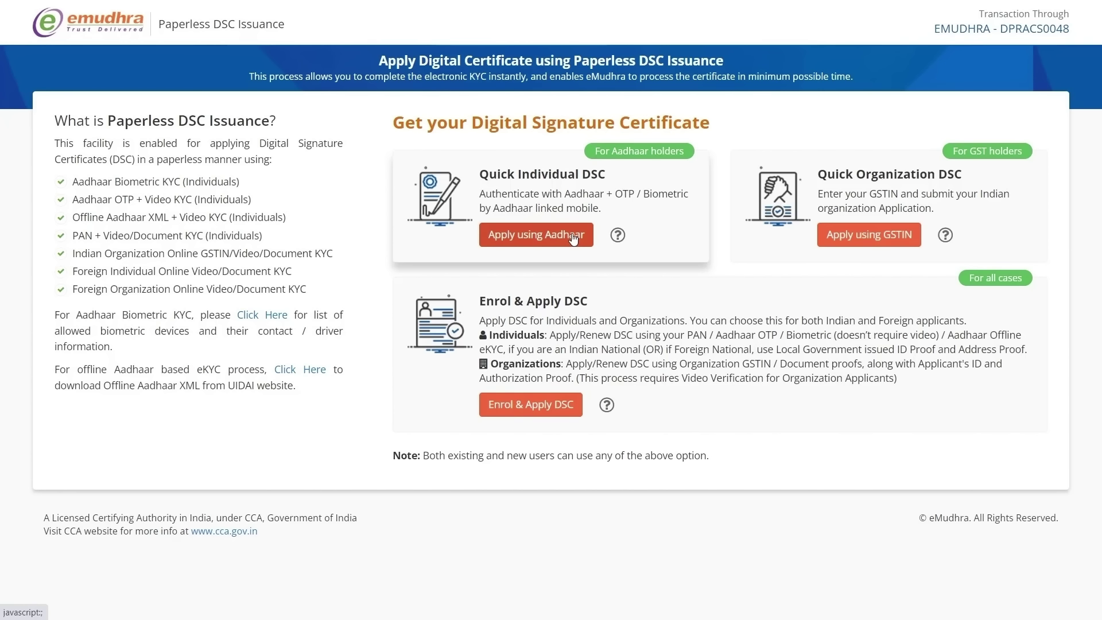
Step: Choose Apply using Aadhaar under Quick Individual DSC
click(570, 236)
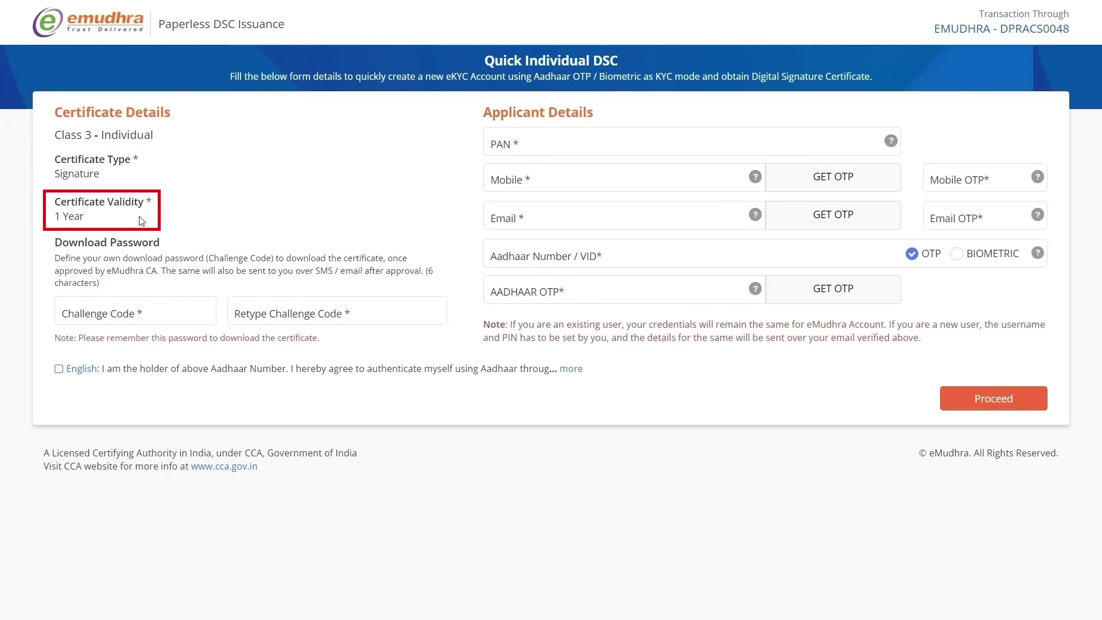
Step: Enter the download password in Challenge Code and again in Retype Challenge Code
click(135, 314)
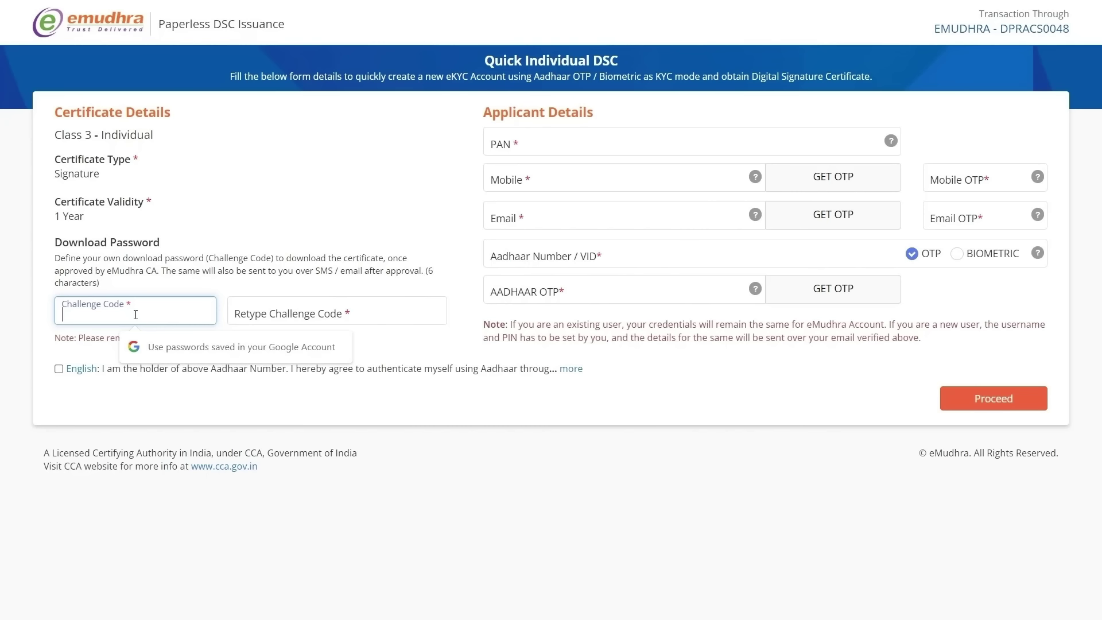
text(abcdef)
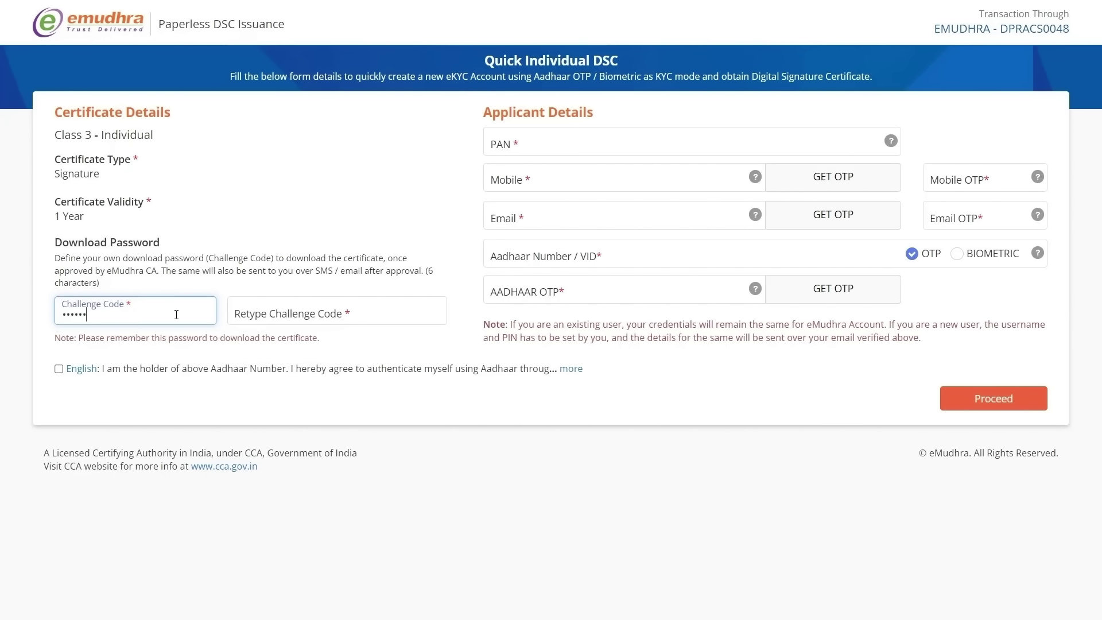
click(267, 316)
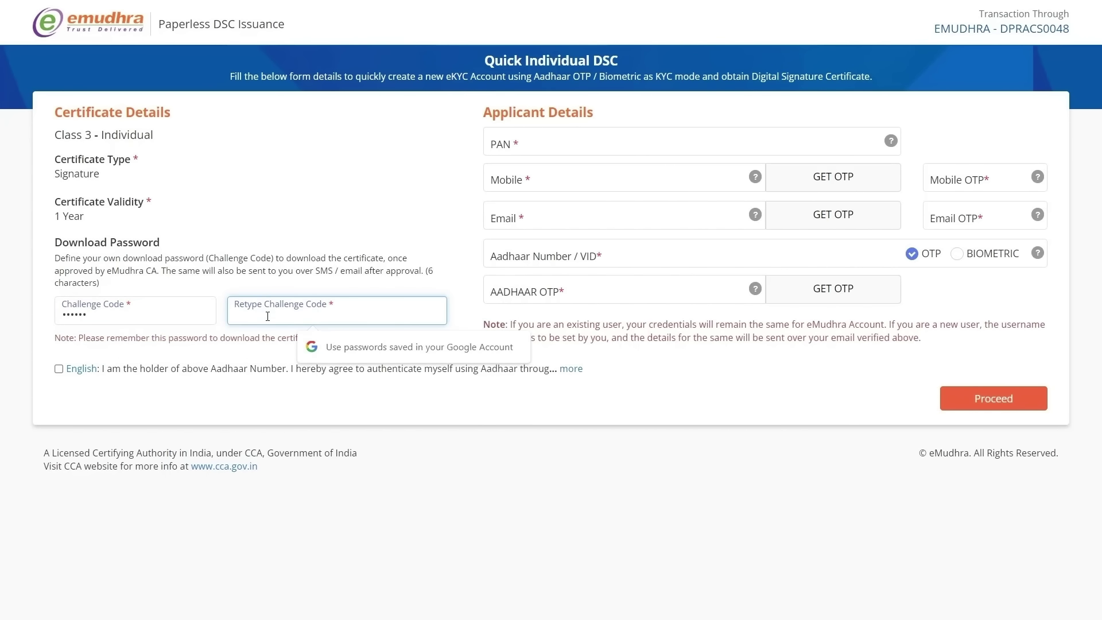
text(abcde)
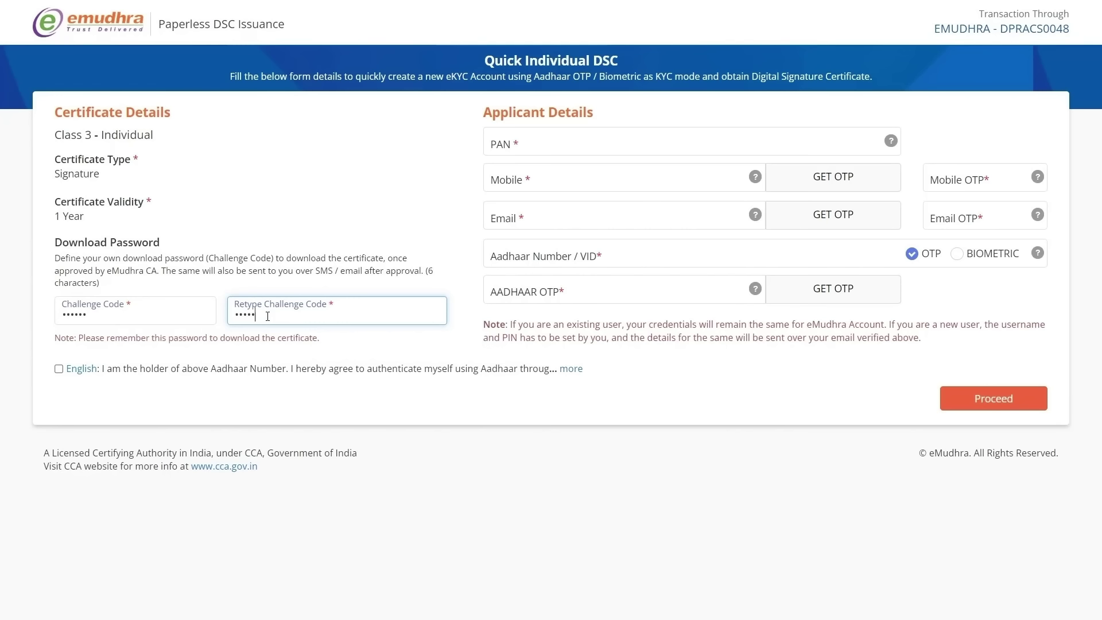
Step: Enter the applicant's PAN and mobile number, send the mobile OTP, and fill it in
click(543, 140)
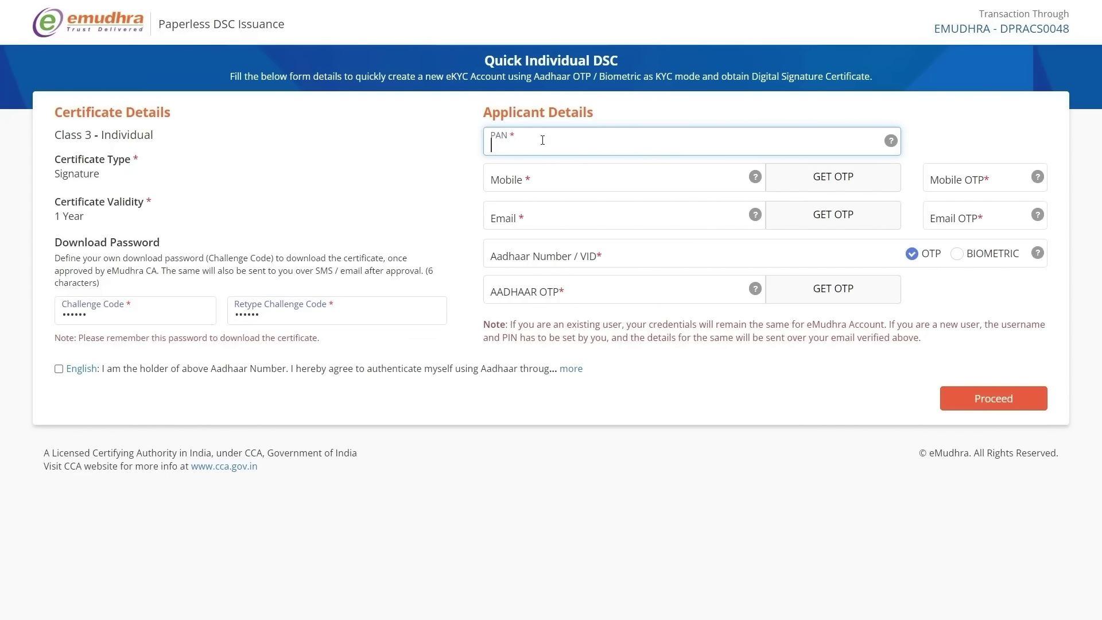
text(ABCDE1234Z)
click(541, 179)
text(99)
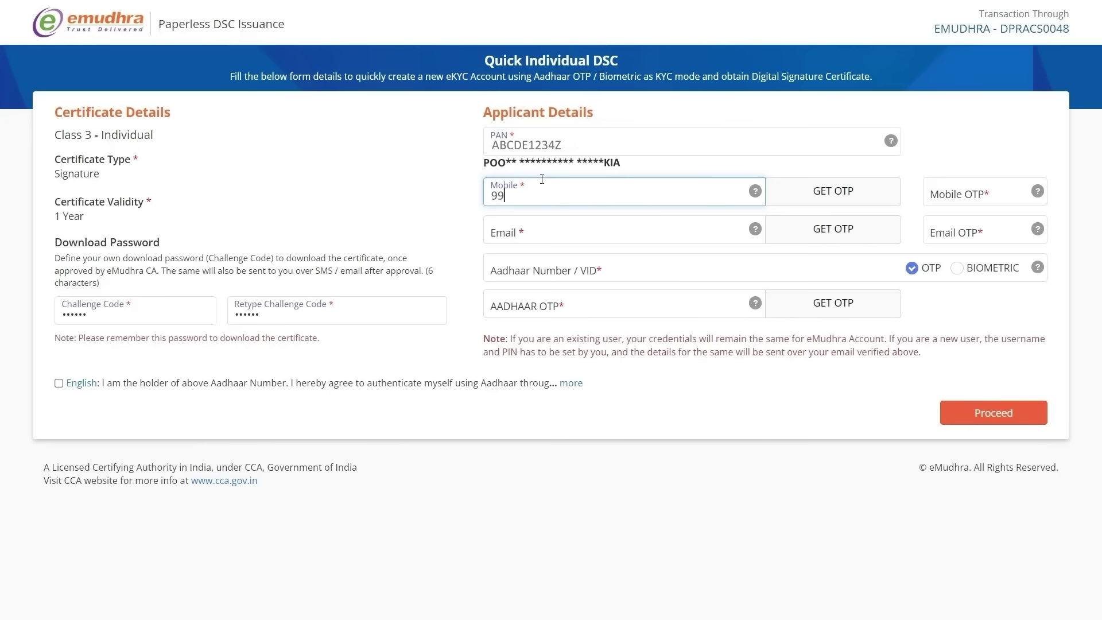
text(99999999)
click(843, 199)
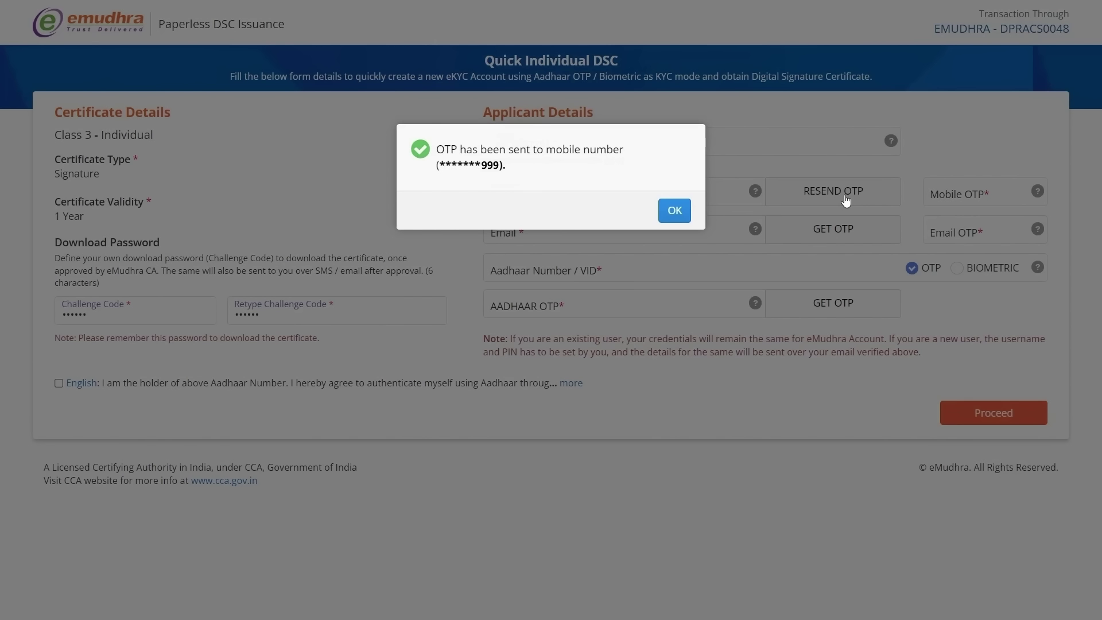
click(671, 211)
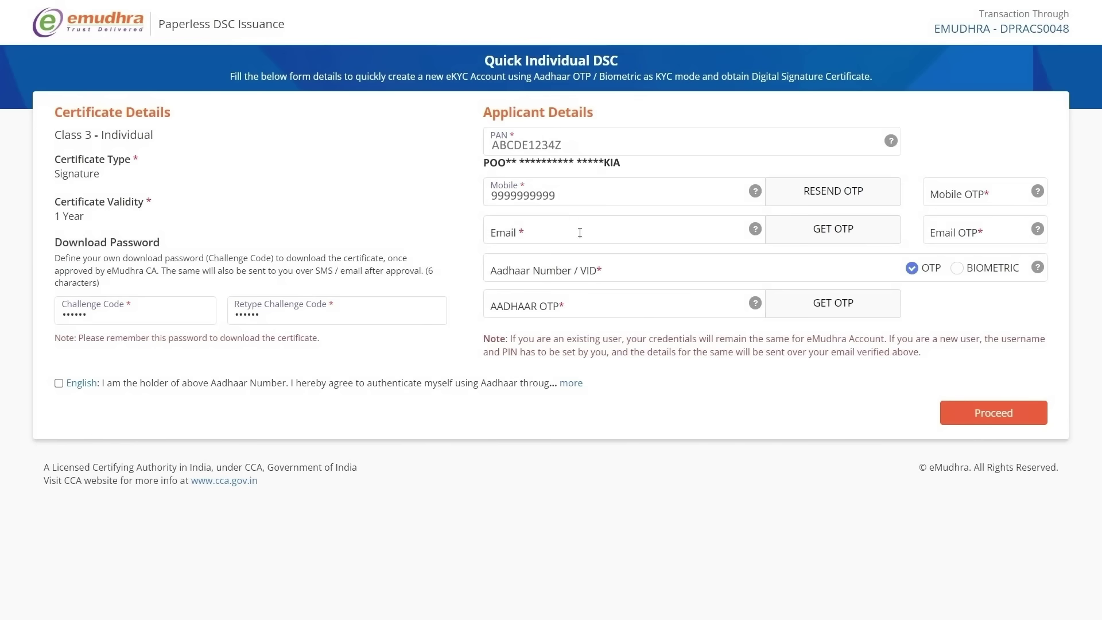
click(973, 196)
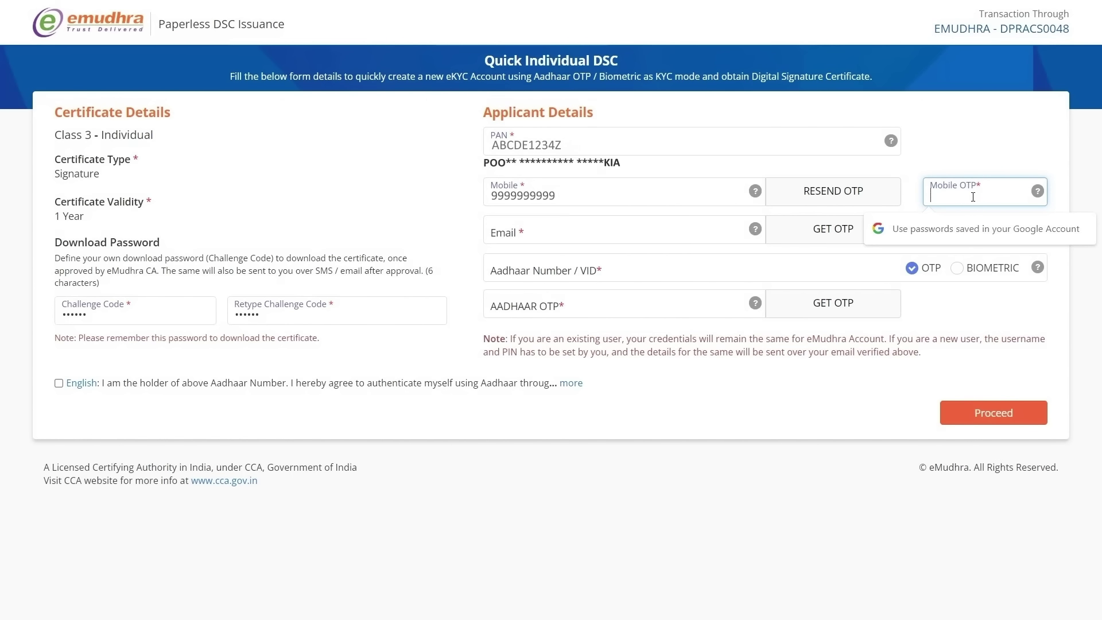
text(1234)
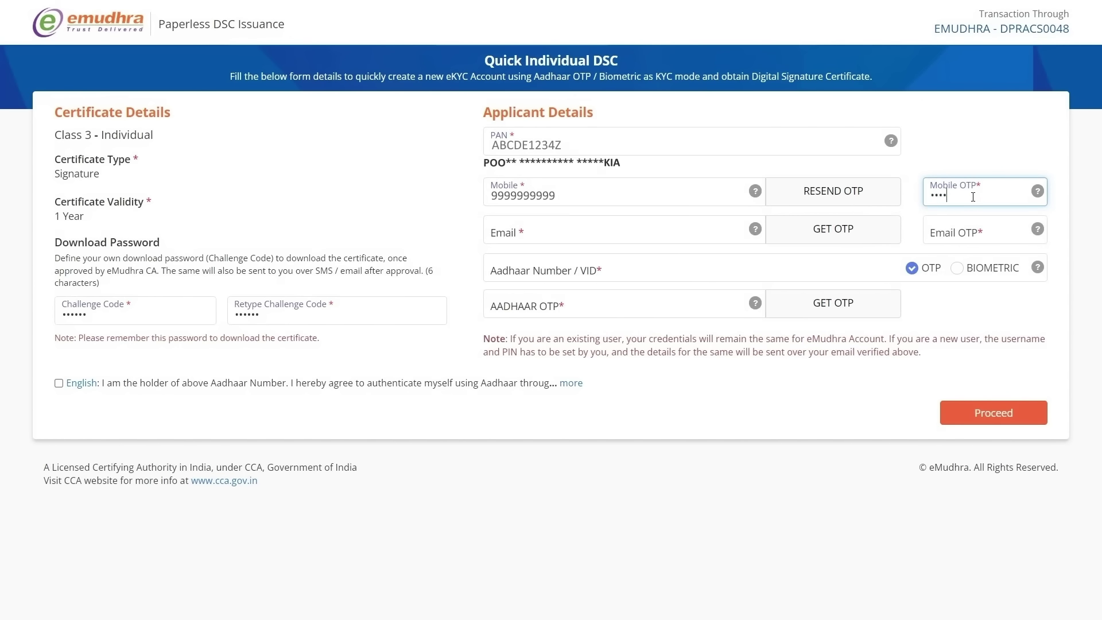
Step: Enter the applicant's e-mail, send the e-mail OTP, and fill in the 4-digit code
click(694, 240)
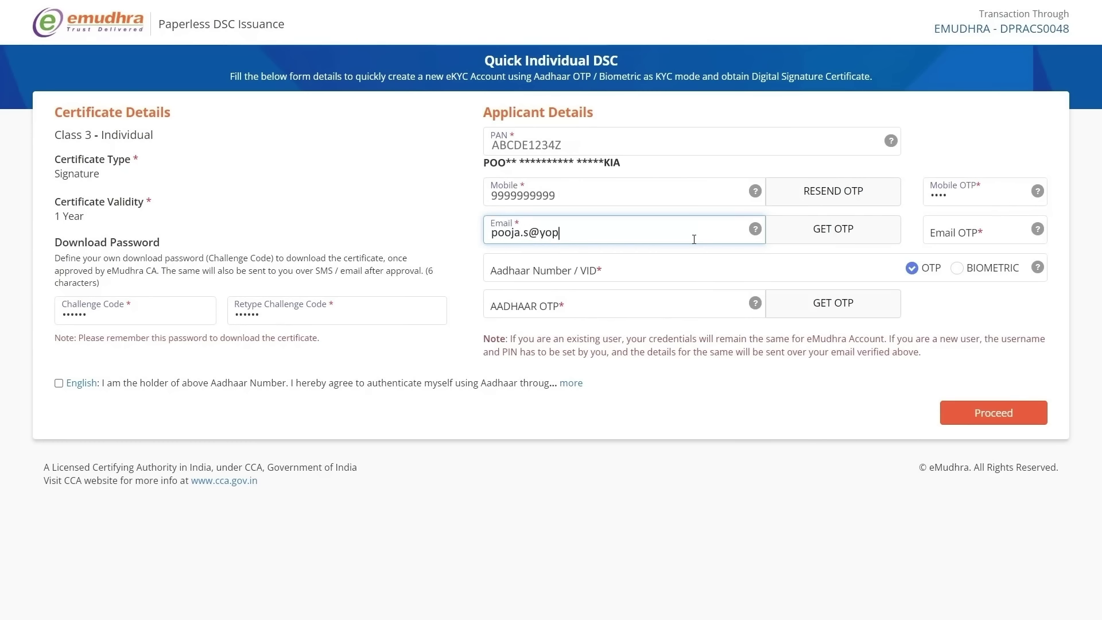
click(824, 238)
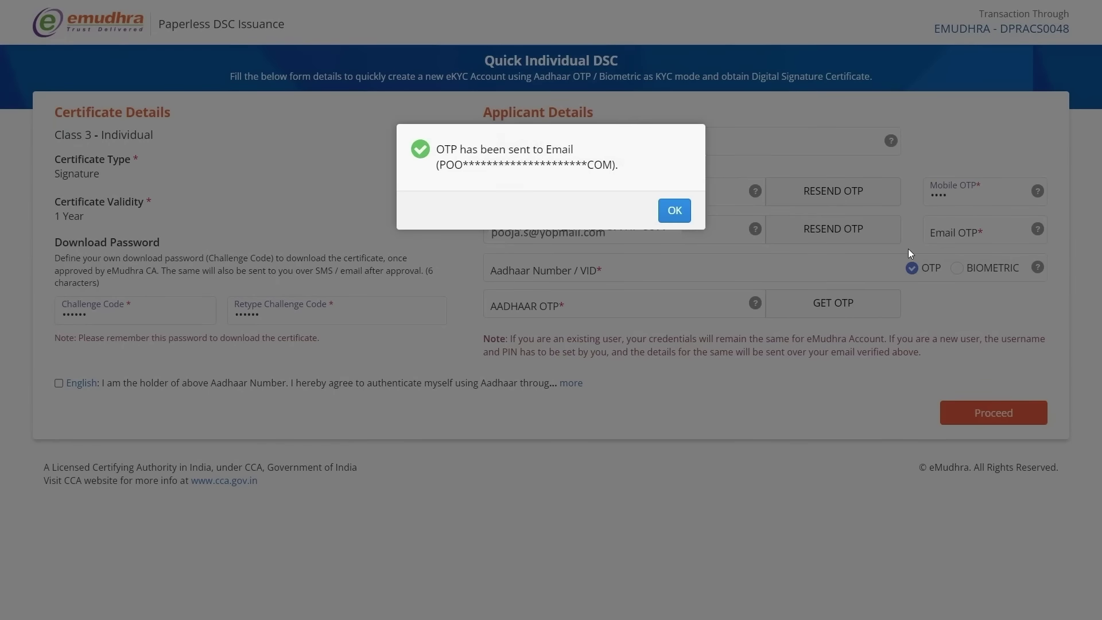
click(675, 211)
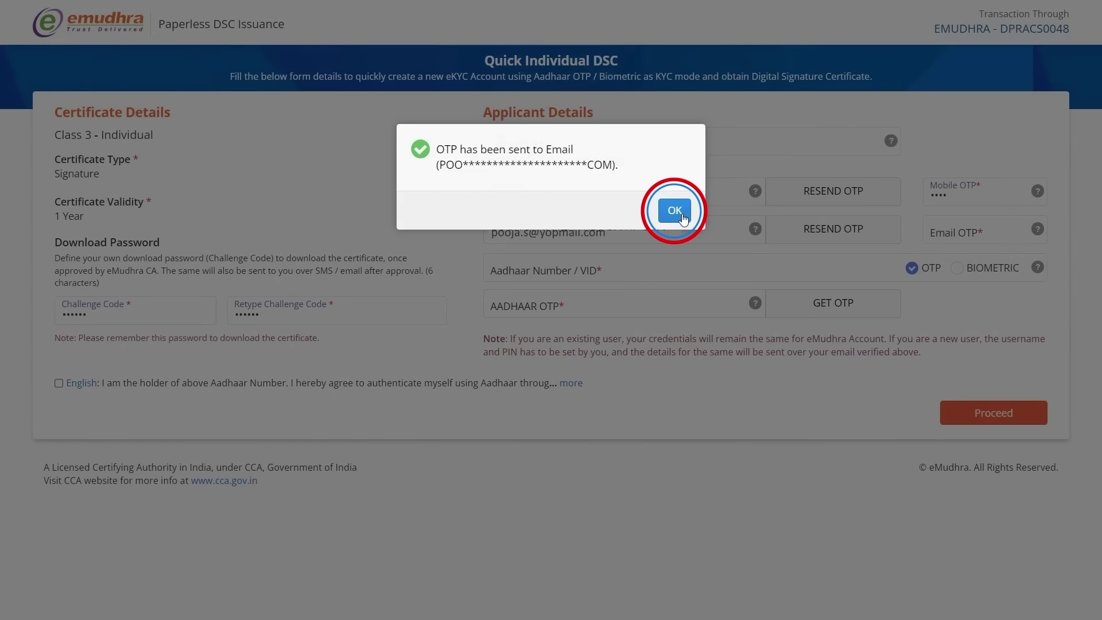
click(1004, 232)
text(1)
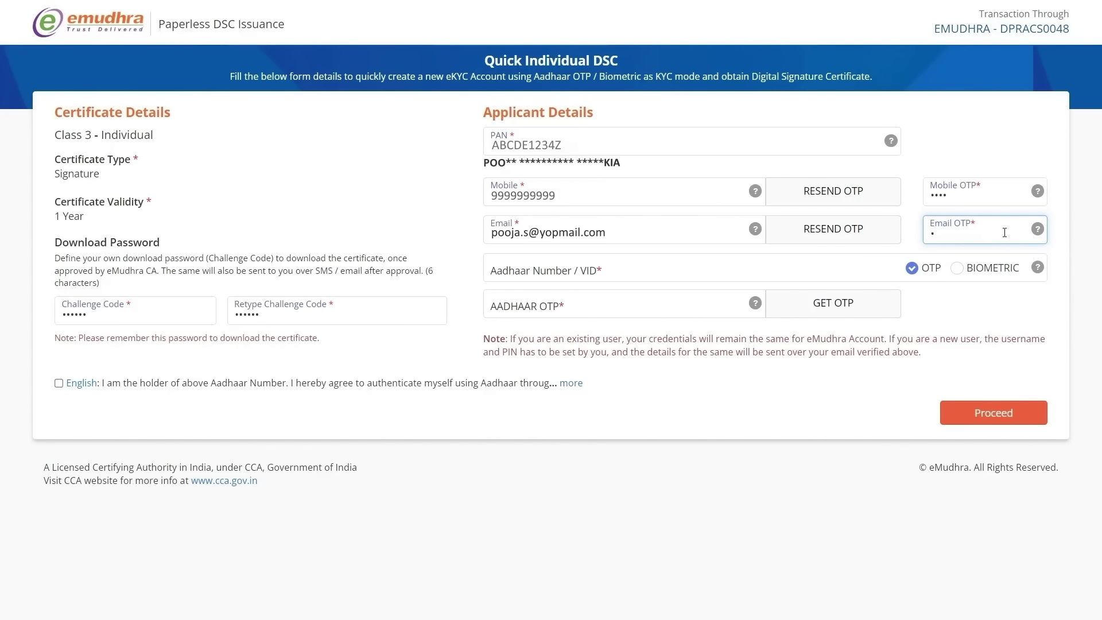
text(234)
Step: Enter the applicant's Aadhaar number and request an OTP for it
click(617, 263)
text(1234XX)
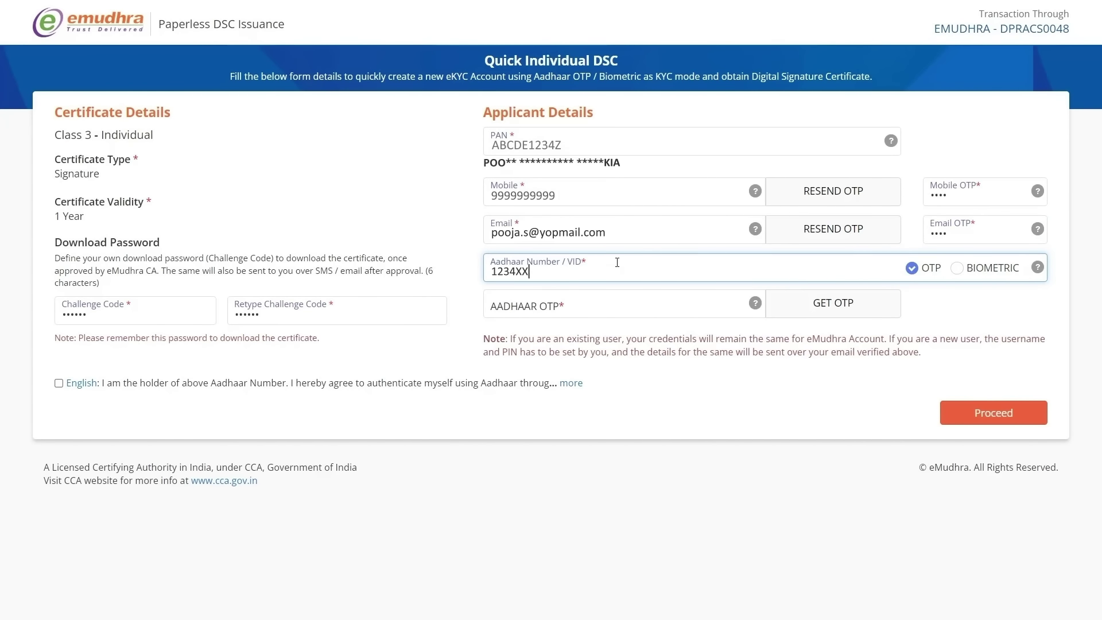
text(XX5678)
key(Tab)
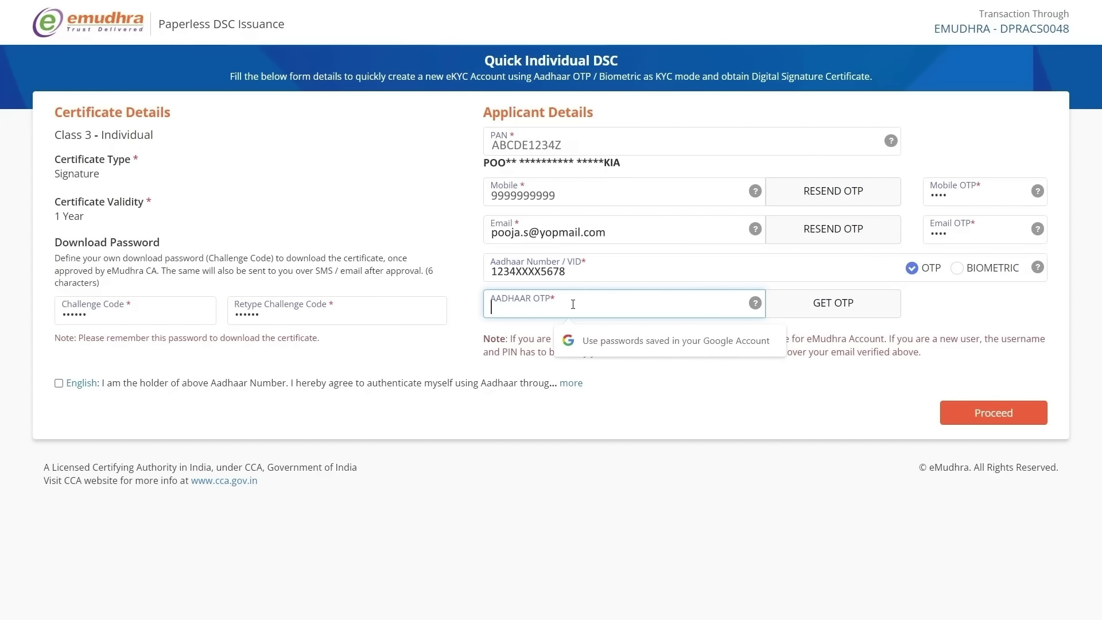
click(833, 303)
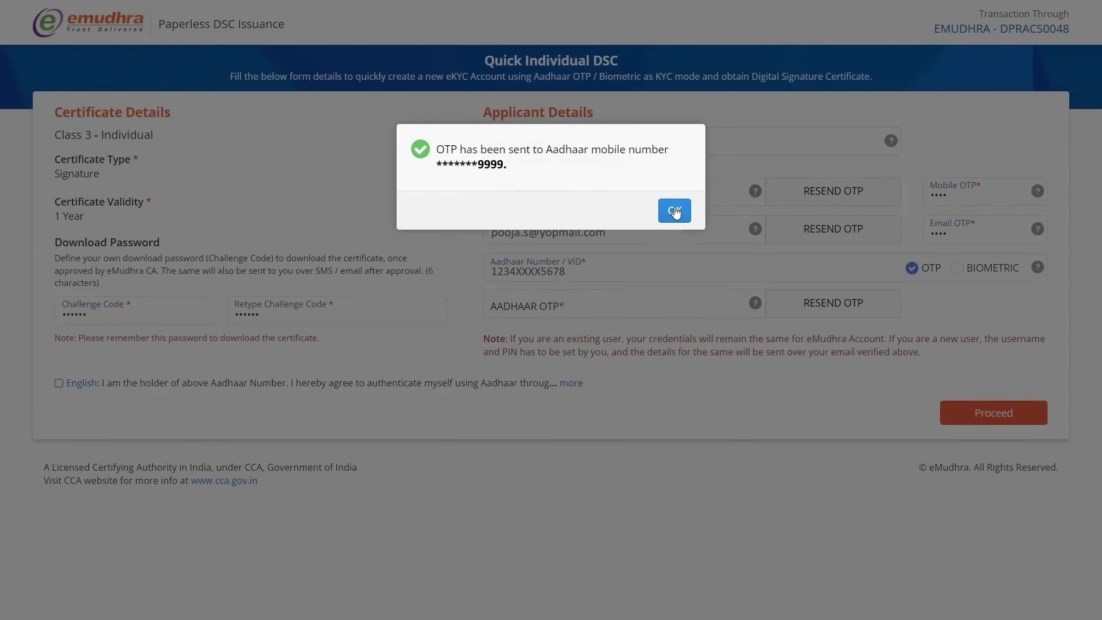
click(676, 211)
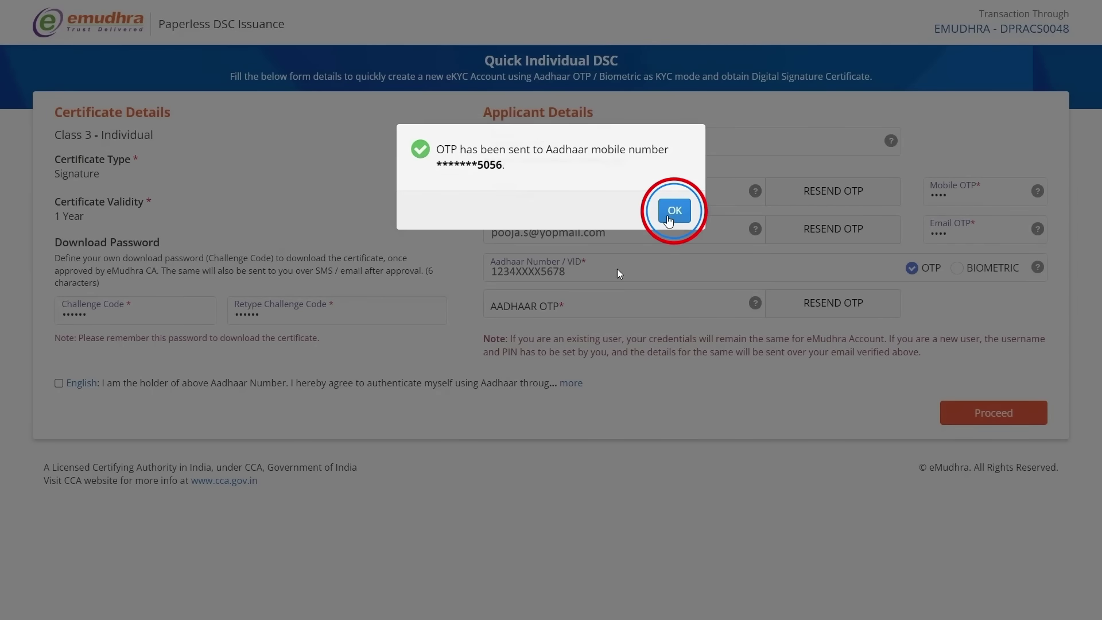
Step: Fill in the received Aadhaar OTP, accept the Aadhaar consent, and submit the details
click(611, 303)
text(12)
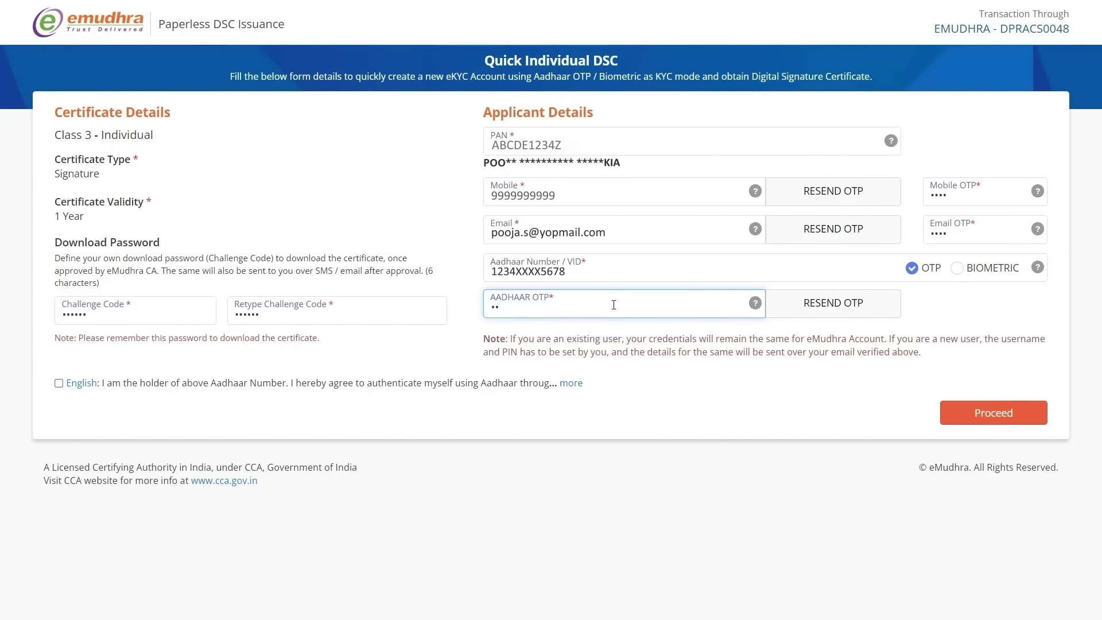
text(3456)
click(60, 384)
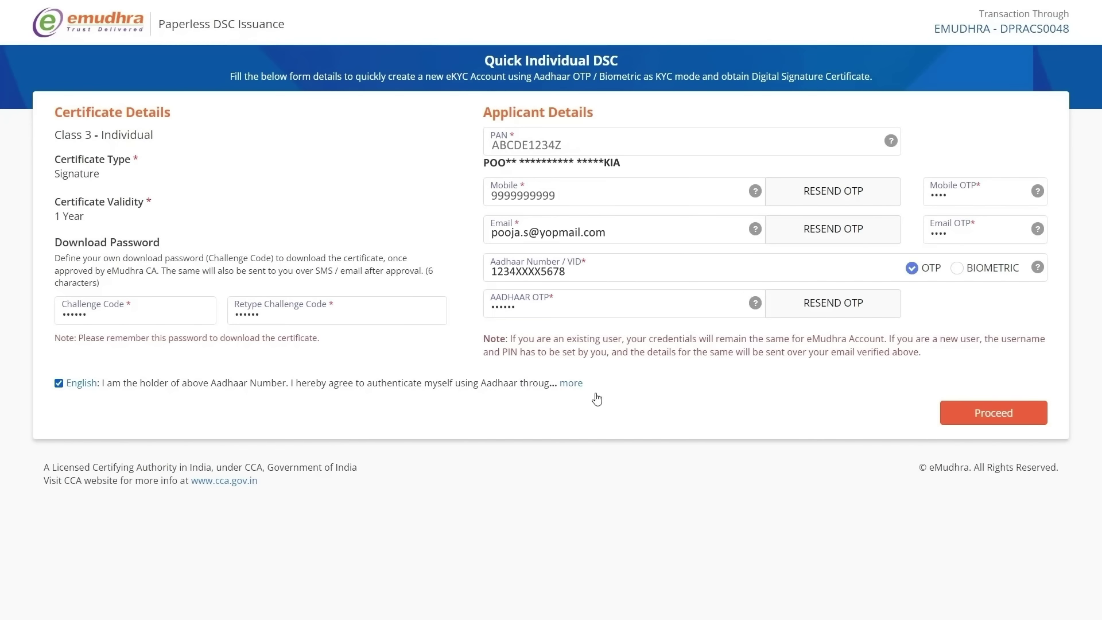
click(997, 414)
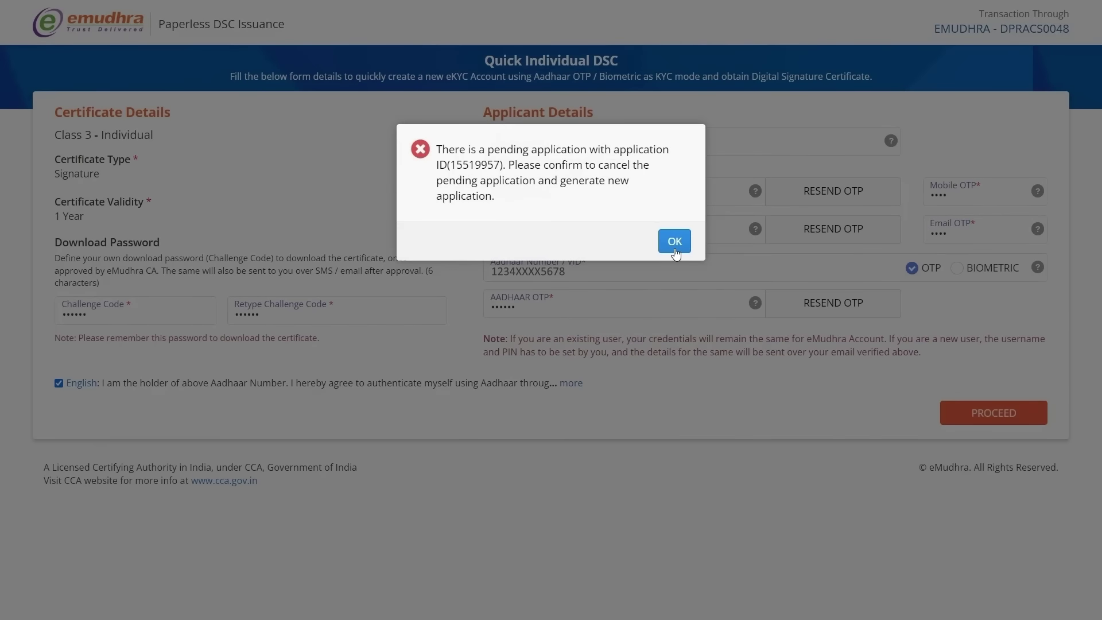
Step: Clear the pending-application notice, resubmit the details, and request a fresh Aadhaar OTP for eSigning
click(675, 251)
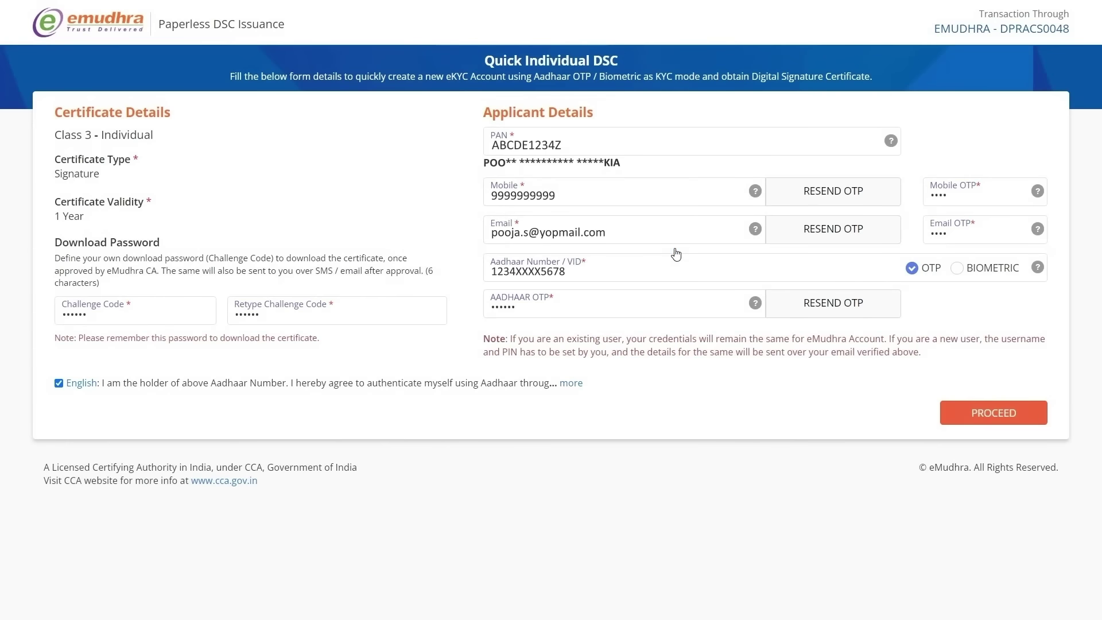
click(982, 415)
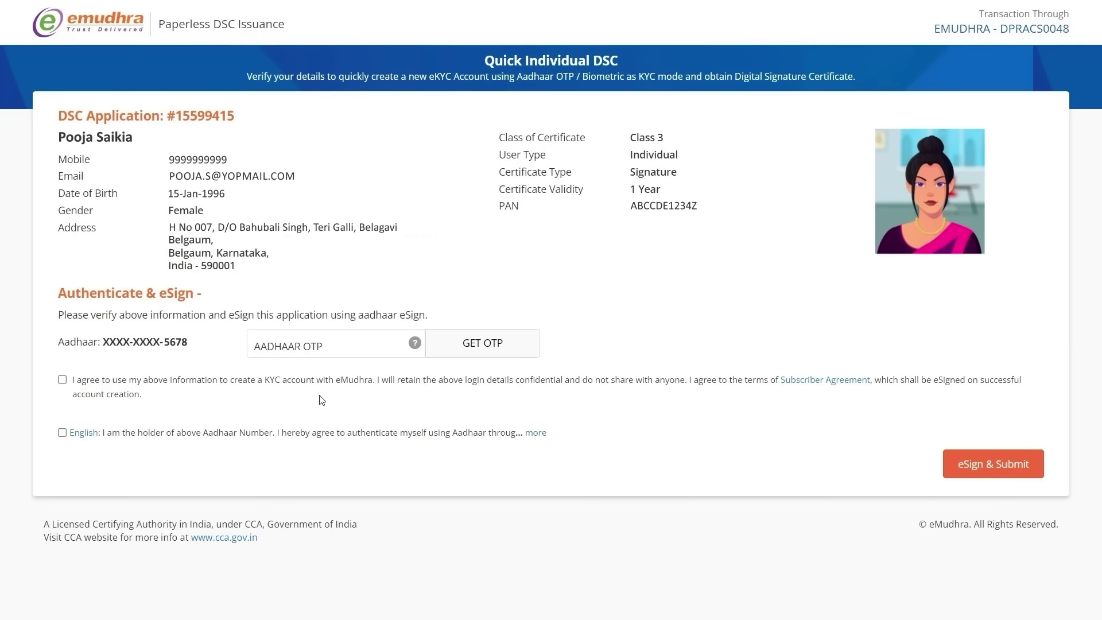
click(315, 339)
click(483, 350)
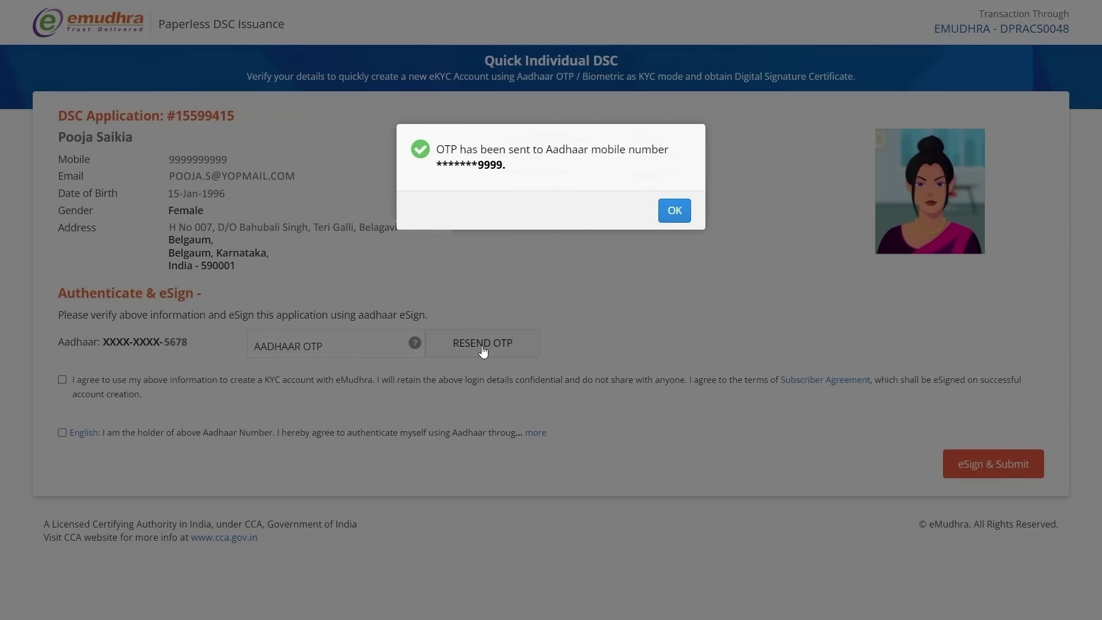
click(674, 210)
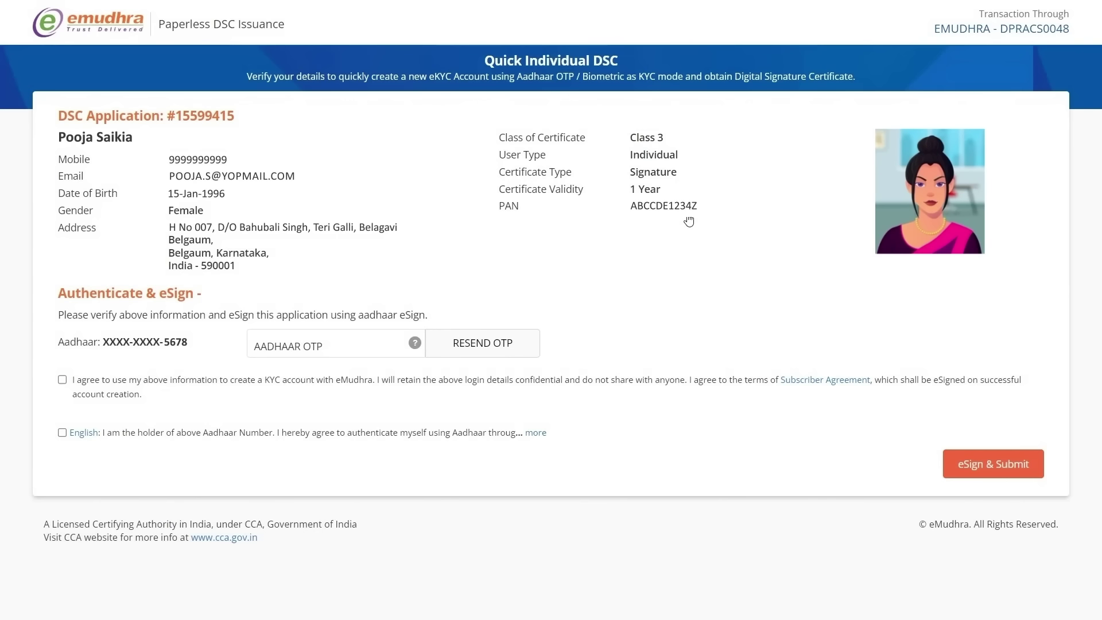
Step: Enter the eSign OTP, accept the subscriber agreement and Aadhaar consent, and eSign & Submit
click(356, 349)
text(12)
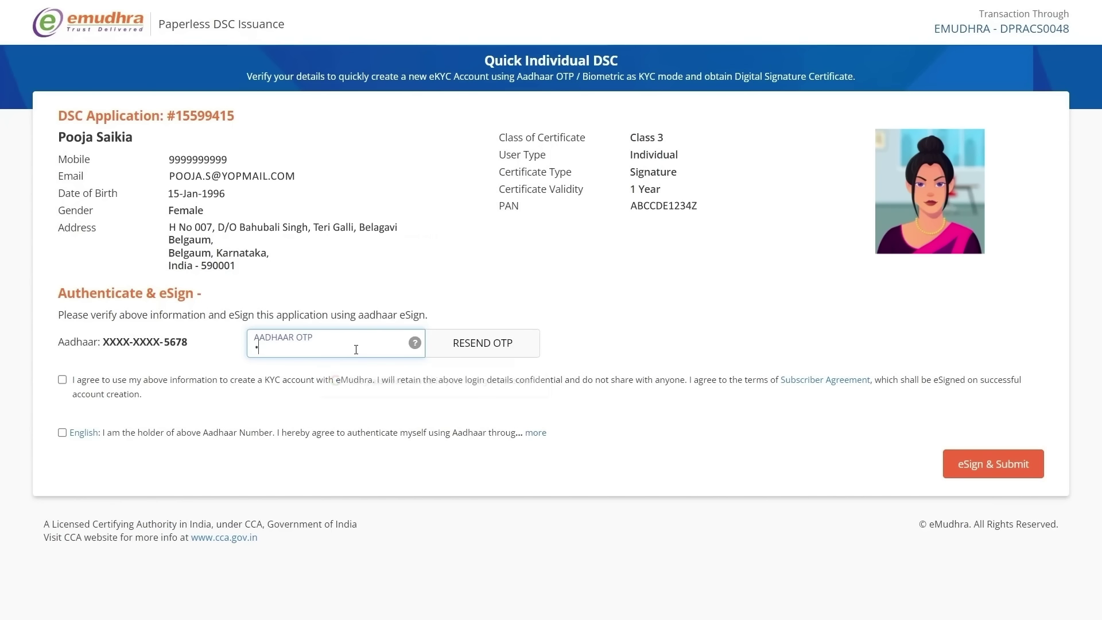
text(3456)
click(62, 381)
click(63, 381)
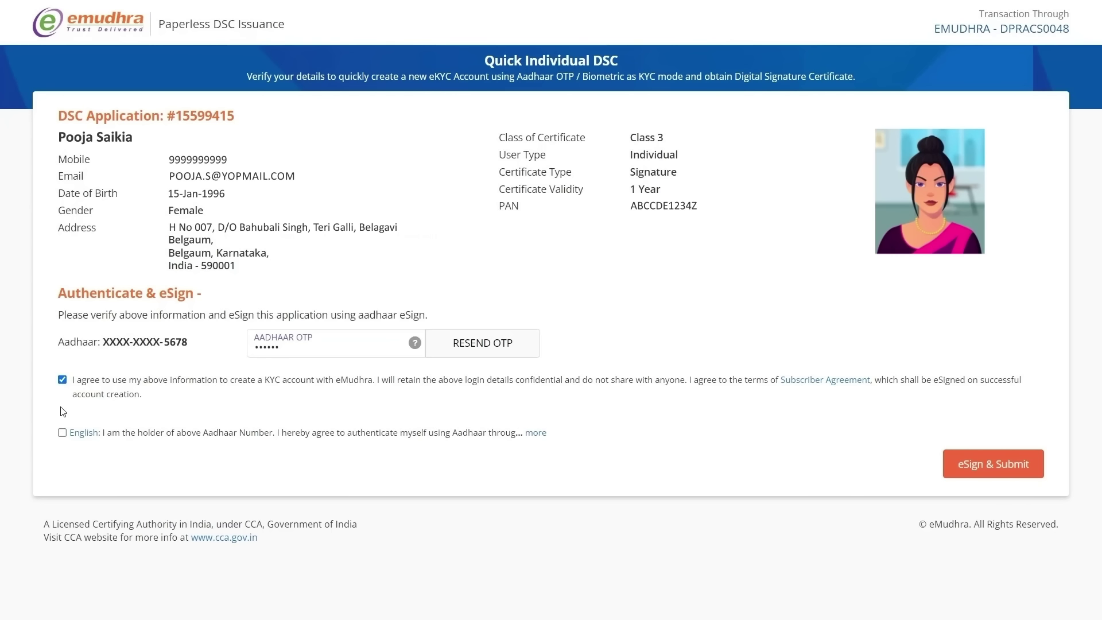
click(62, 433)
click(996, 465)
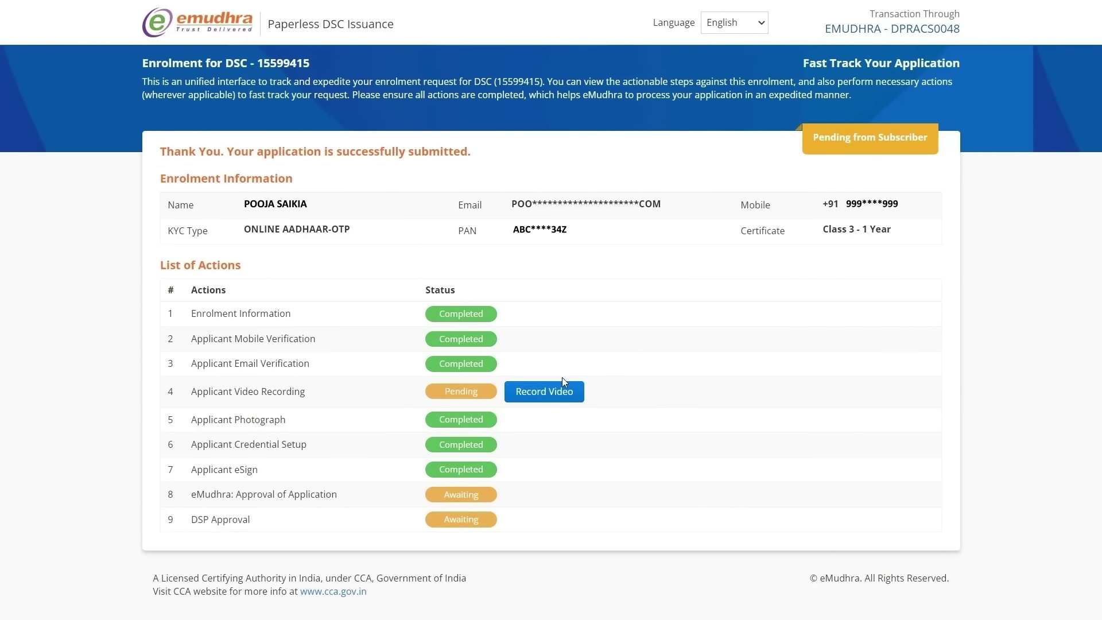
Step: Start the Record Video step, keeping English as the instruction language
click(560, 392)
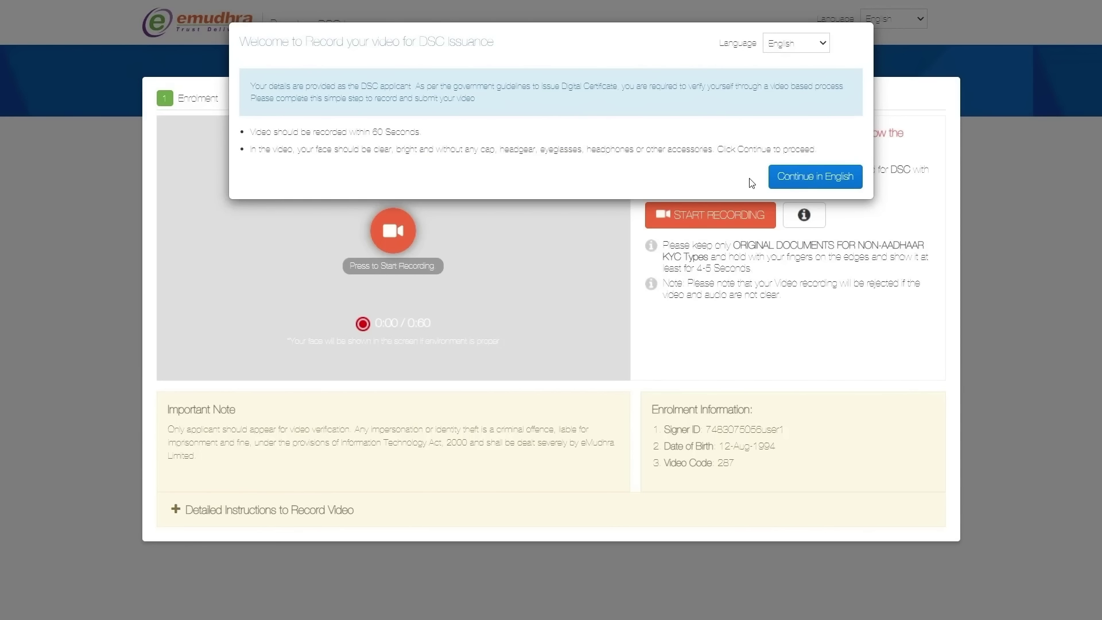
click(816, 45)
click(816, 58)
click(805, 178)
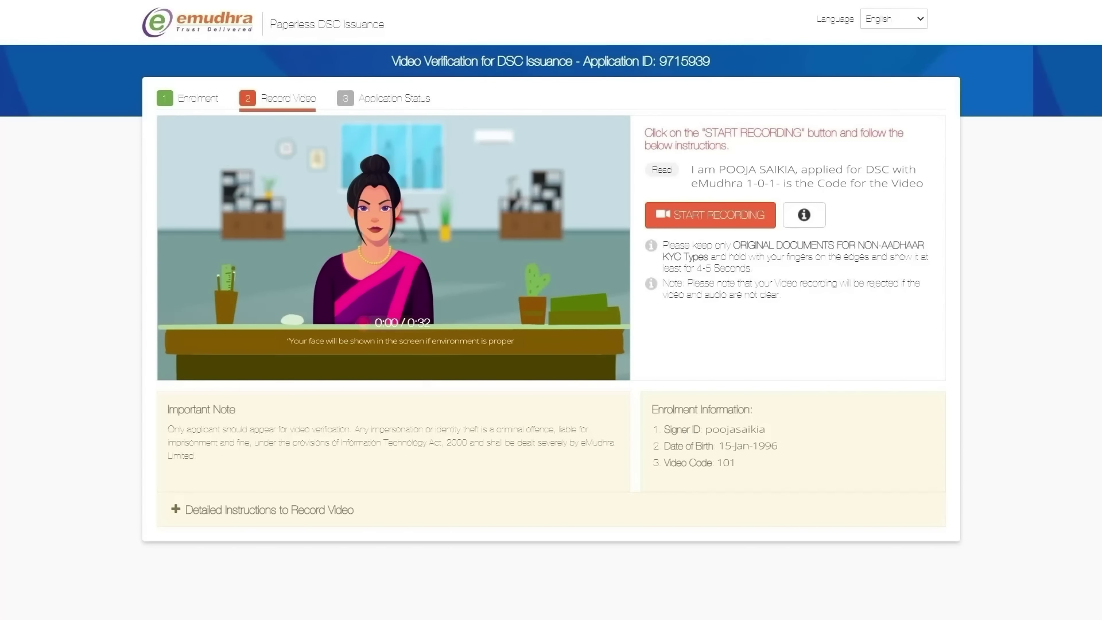
Step: Record a 0:25 verification video reading the statement, then preview it
click(732, 218)
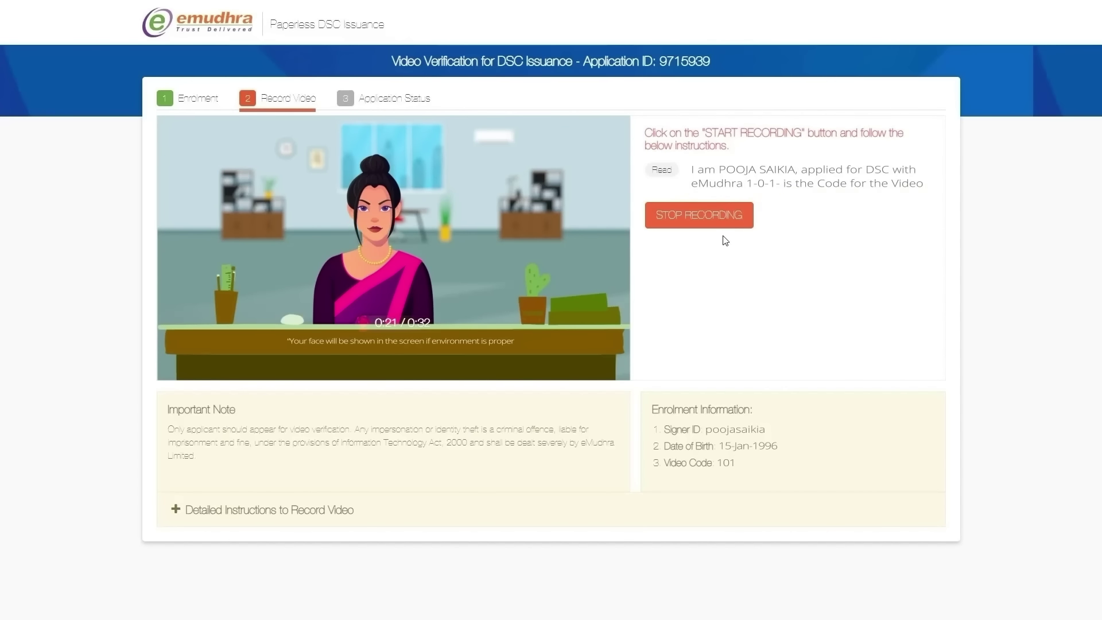
click(697, 216)
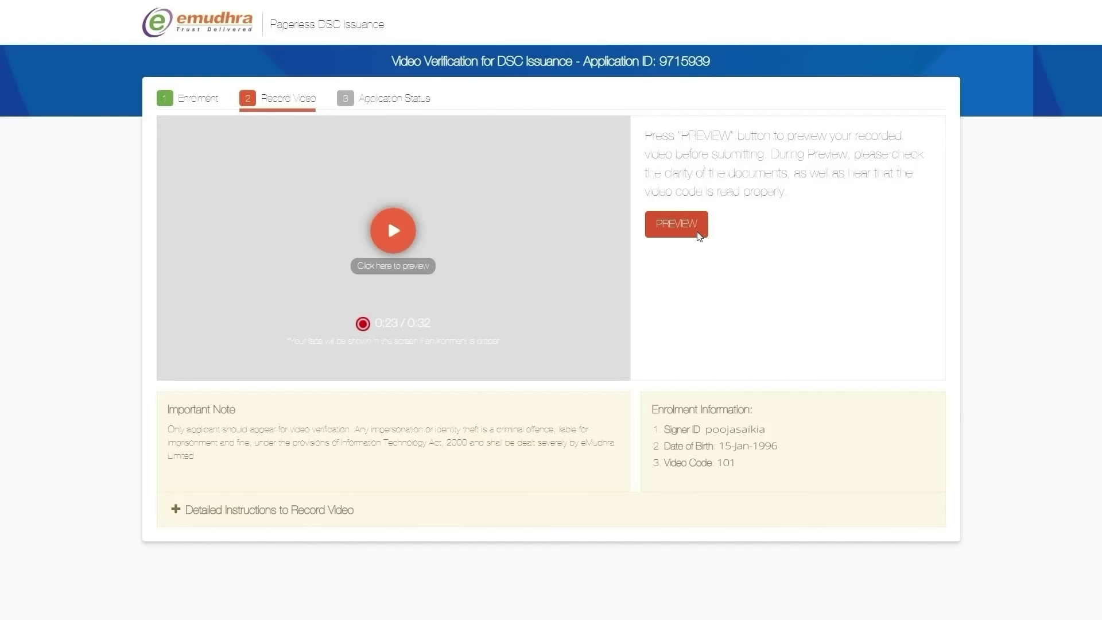
click(699, 235)
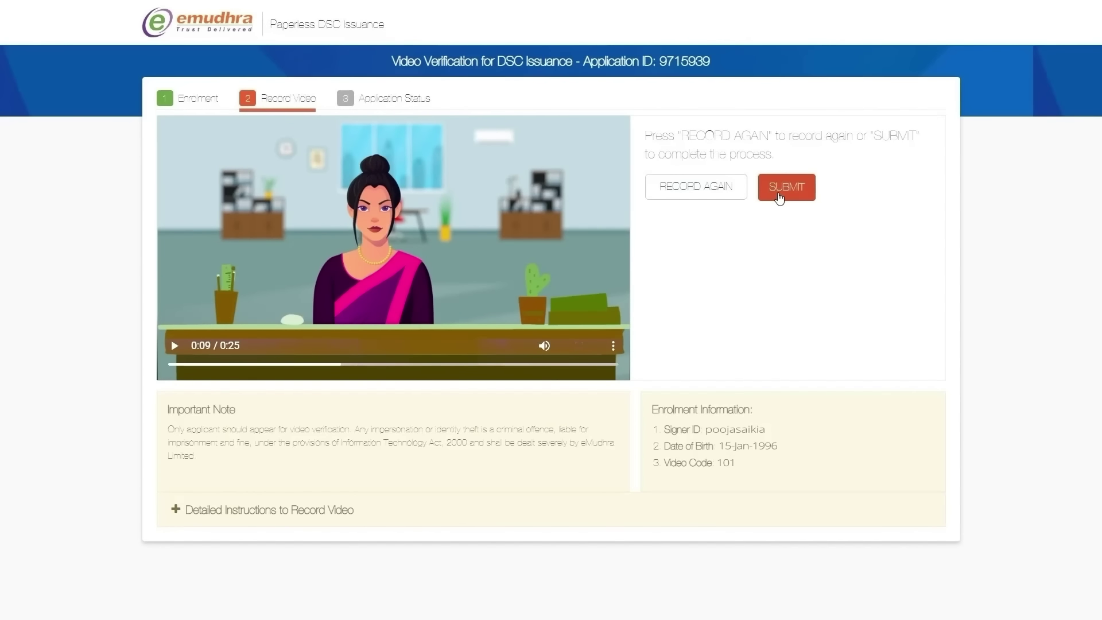
Step: Submit the recorded video and check the application status showing the recording Completed
click(778, 195)
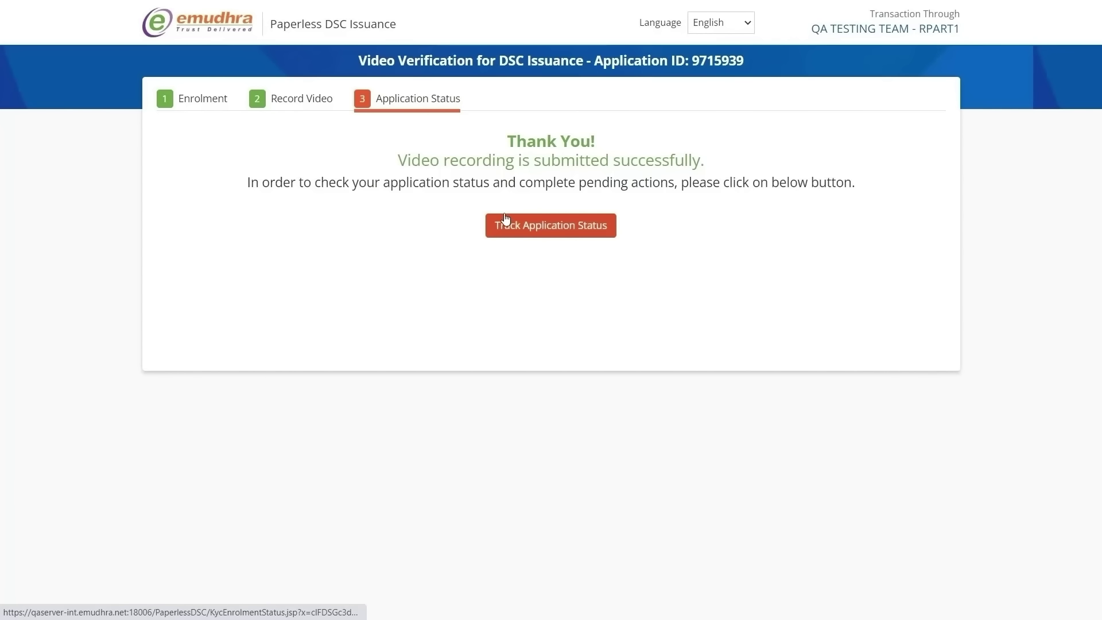
click(548, 225)
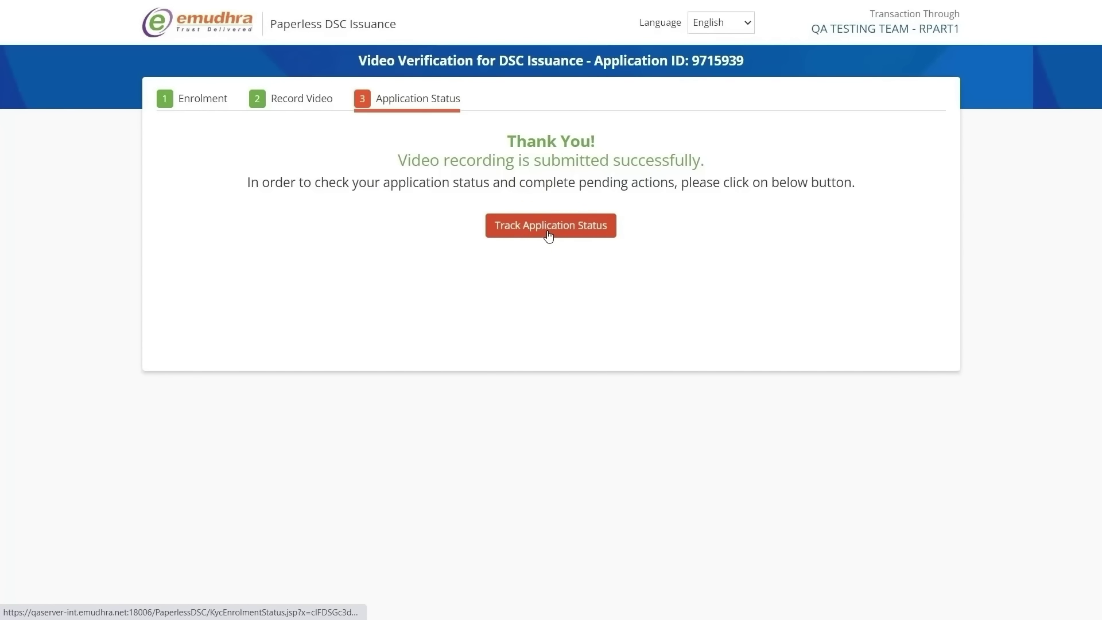